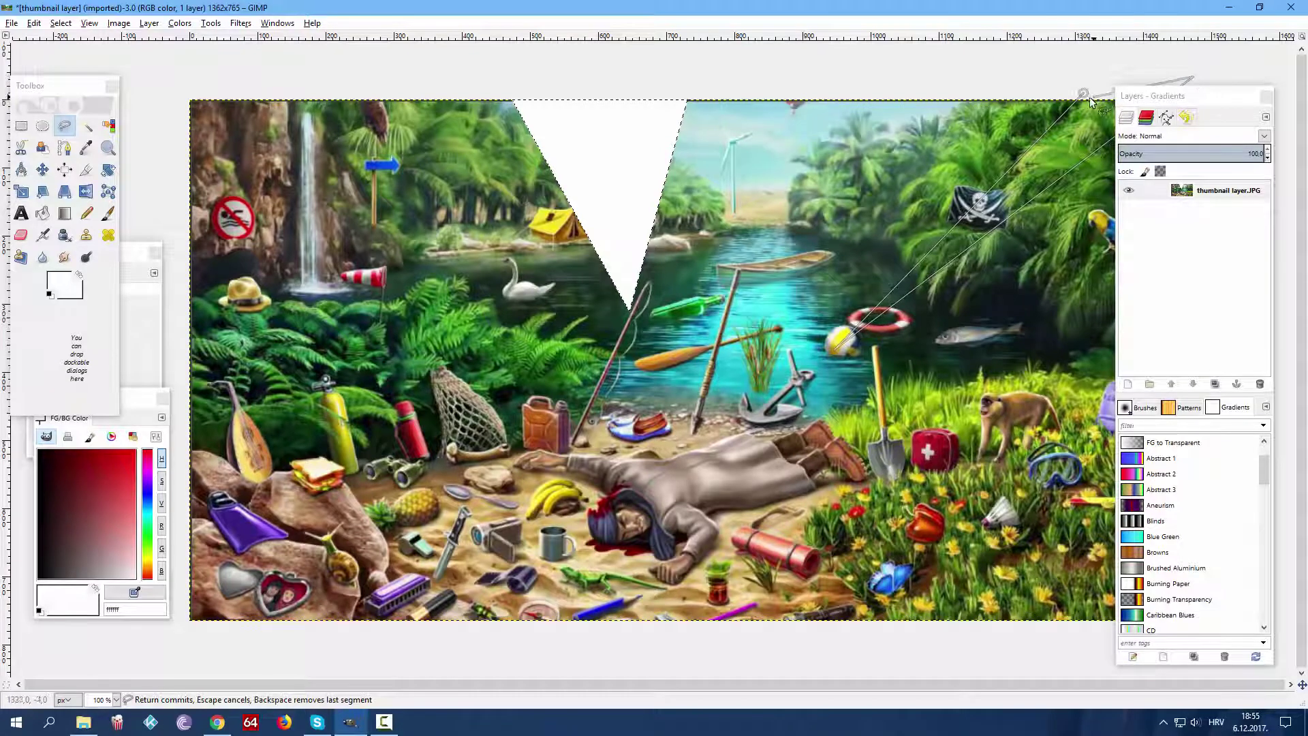
Close the narrow triangular selection running from the upper-right corner to the beach ball and fill it with the white gradient using Blend.
click(1083, 94)
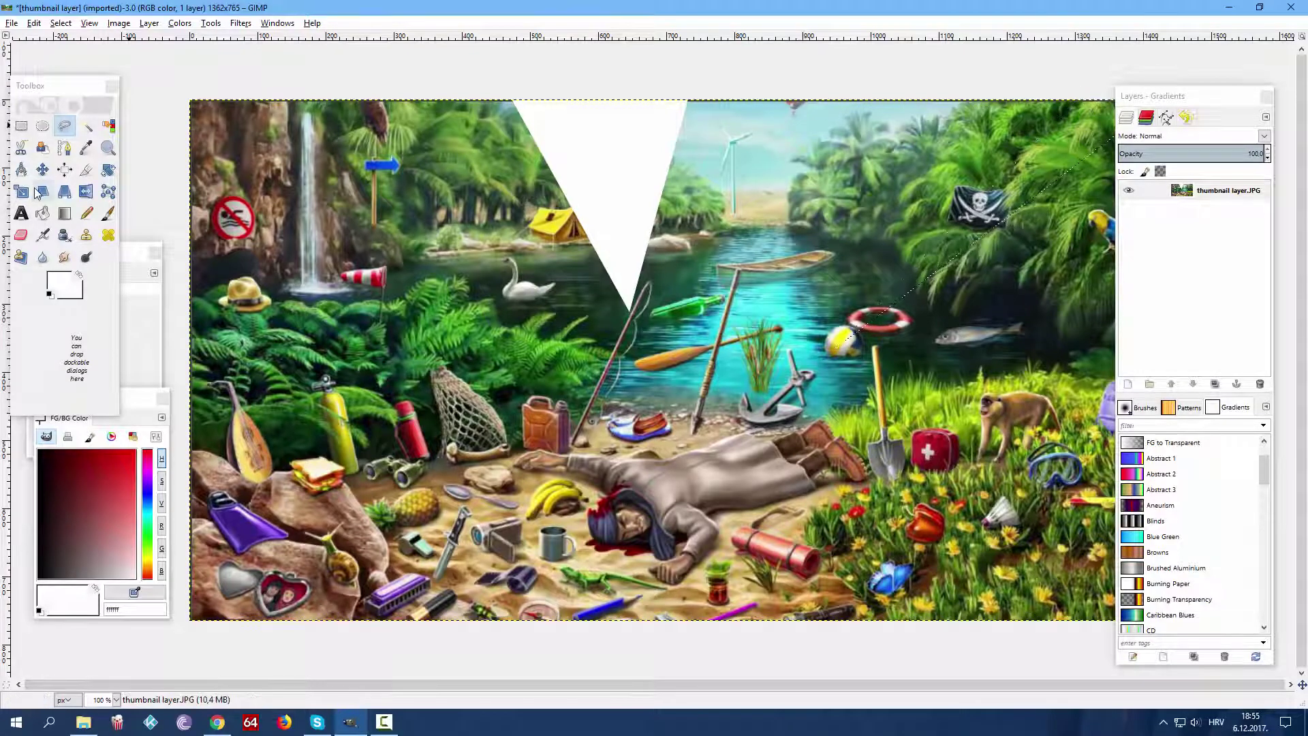
click(64, 214)
drag(1069, 128, 980, 206)
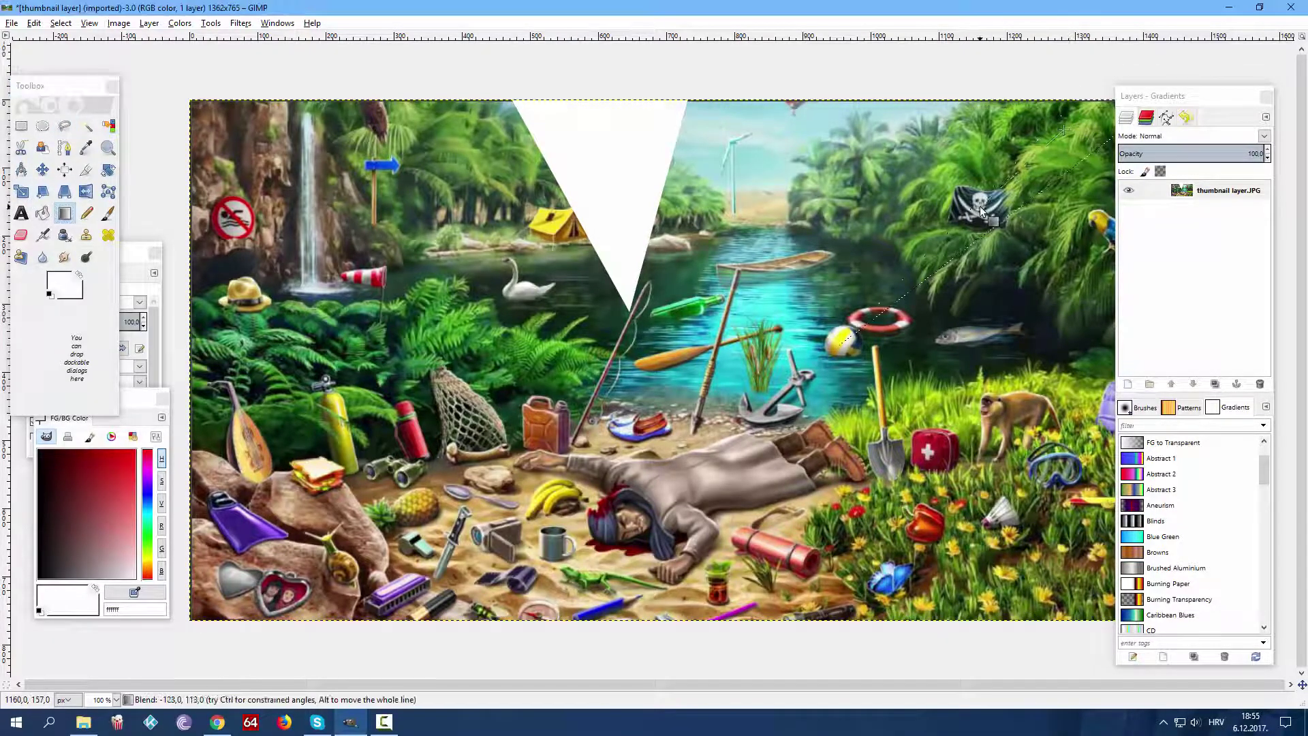
Free-select a wide triangle from the image's left edge to beside the fishing net and fill it with the white gradient.
click(67, 133)
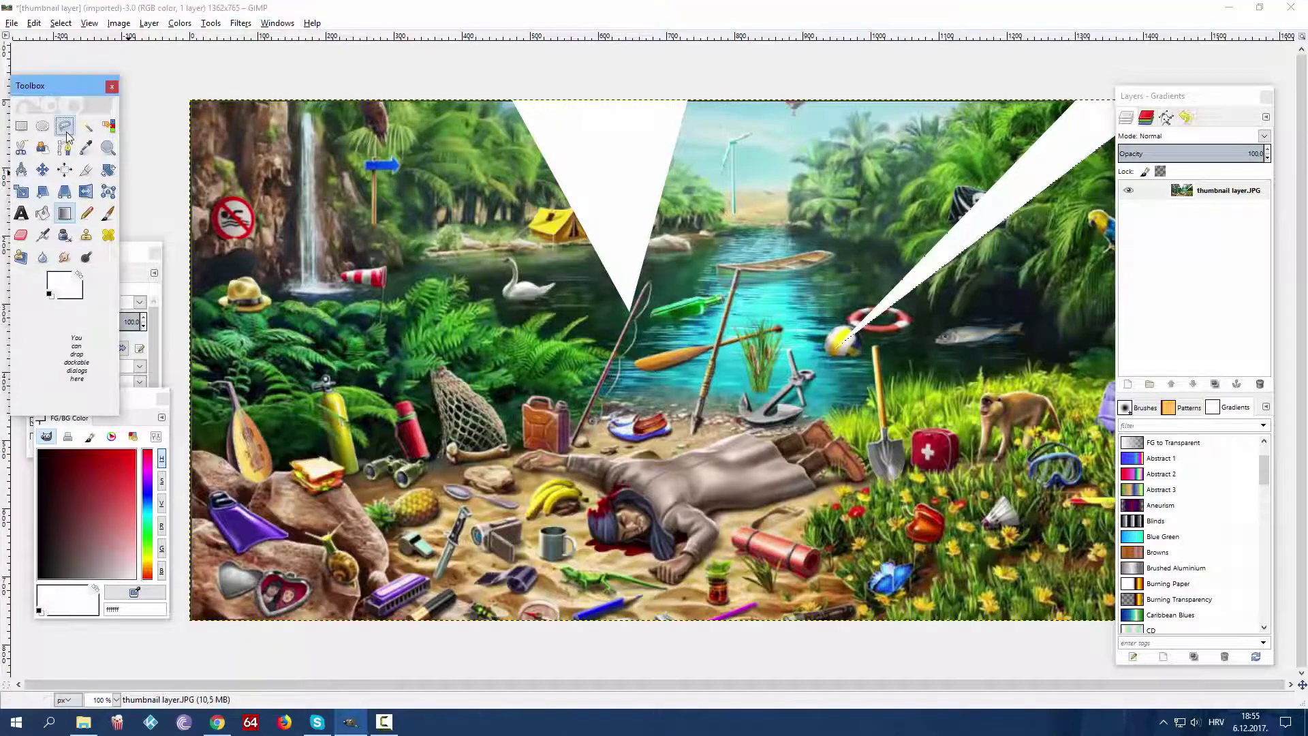
click(181, 304)
click(470, 440)
Open thumbnail layer1.JPG from the Criminal Case folder and maximize its image window.
click(10, 25)
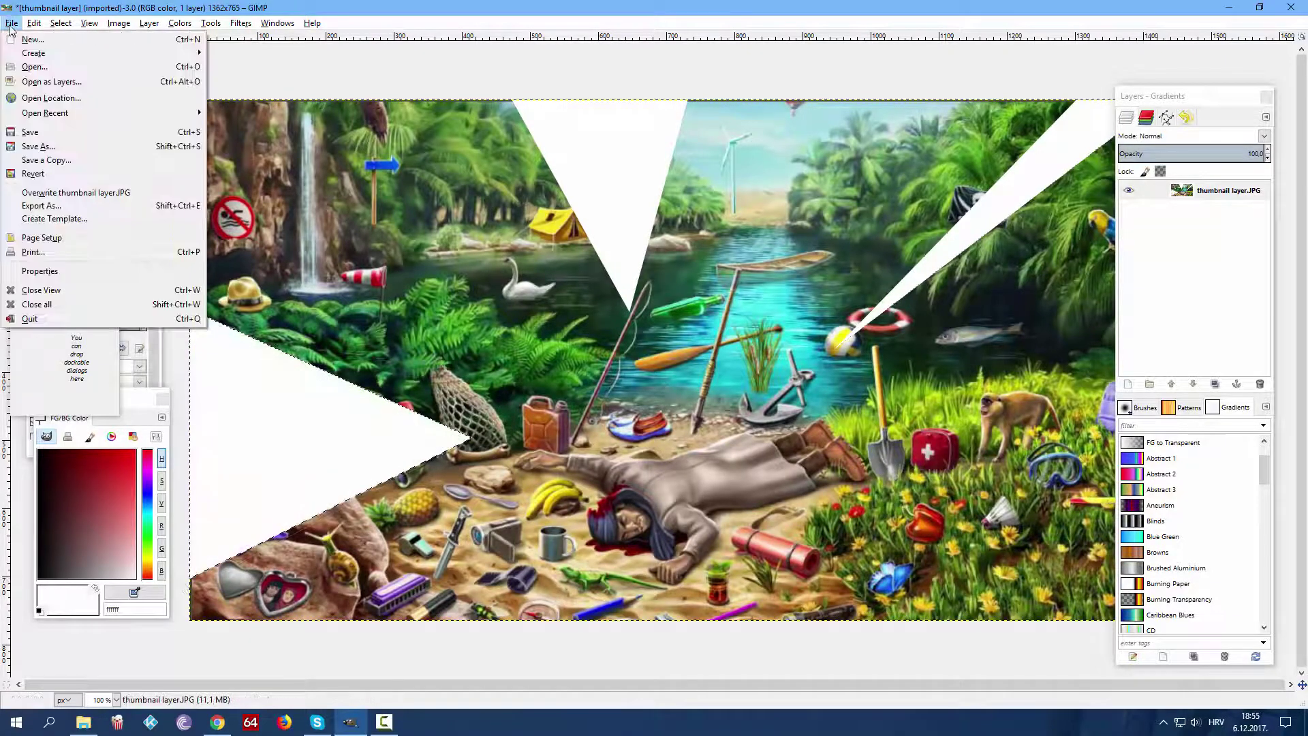
click(27, 67)
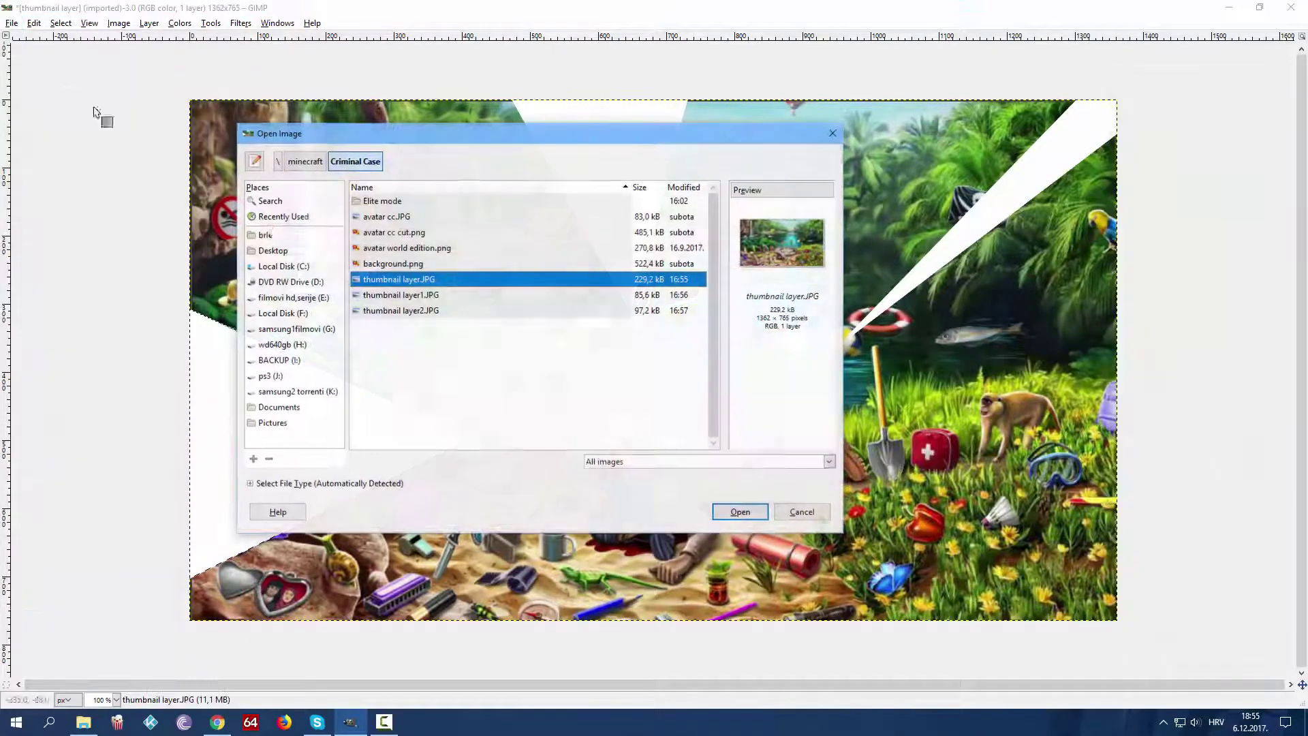
click(447, 294)
click(746, 515)
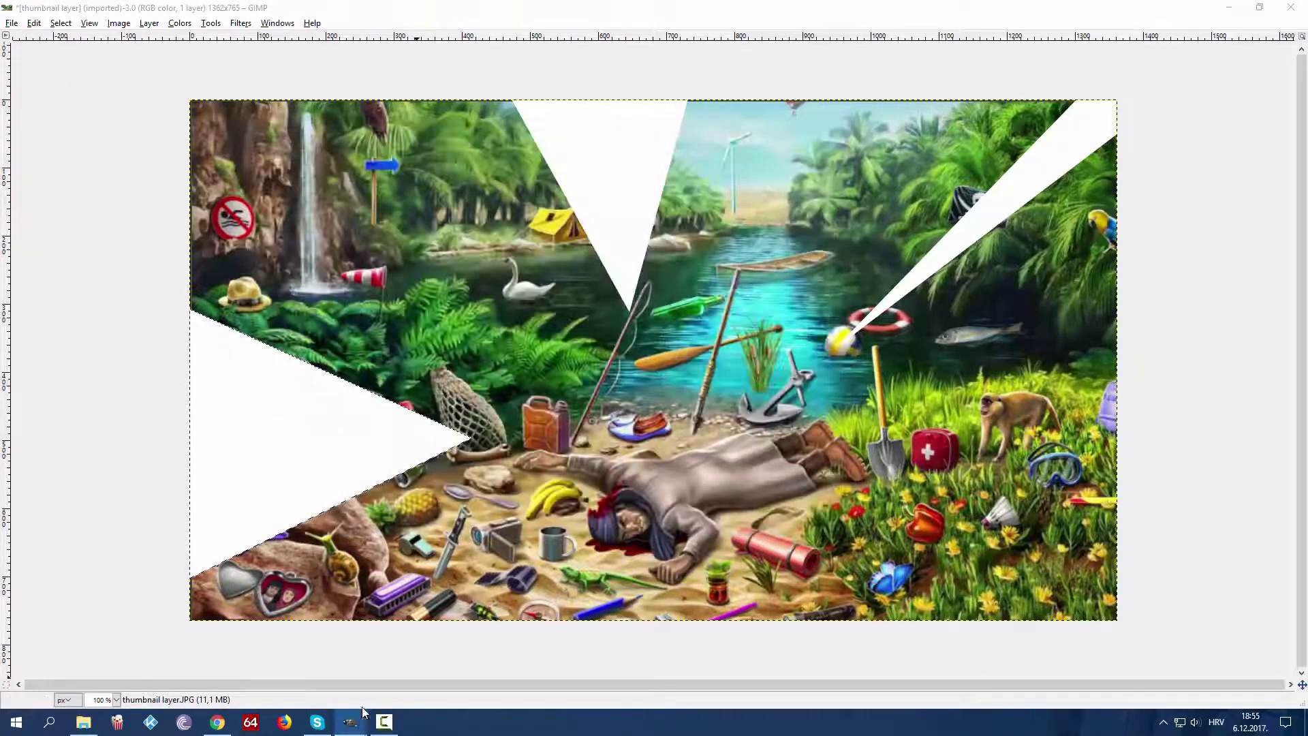
mouse_move(354, 721)
click(426, 671)
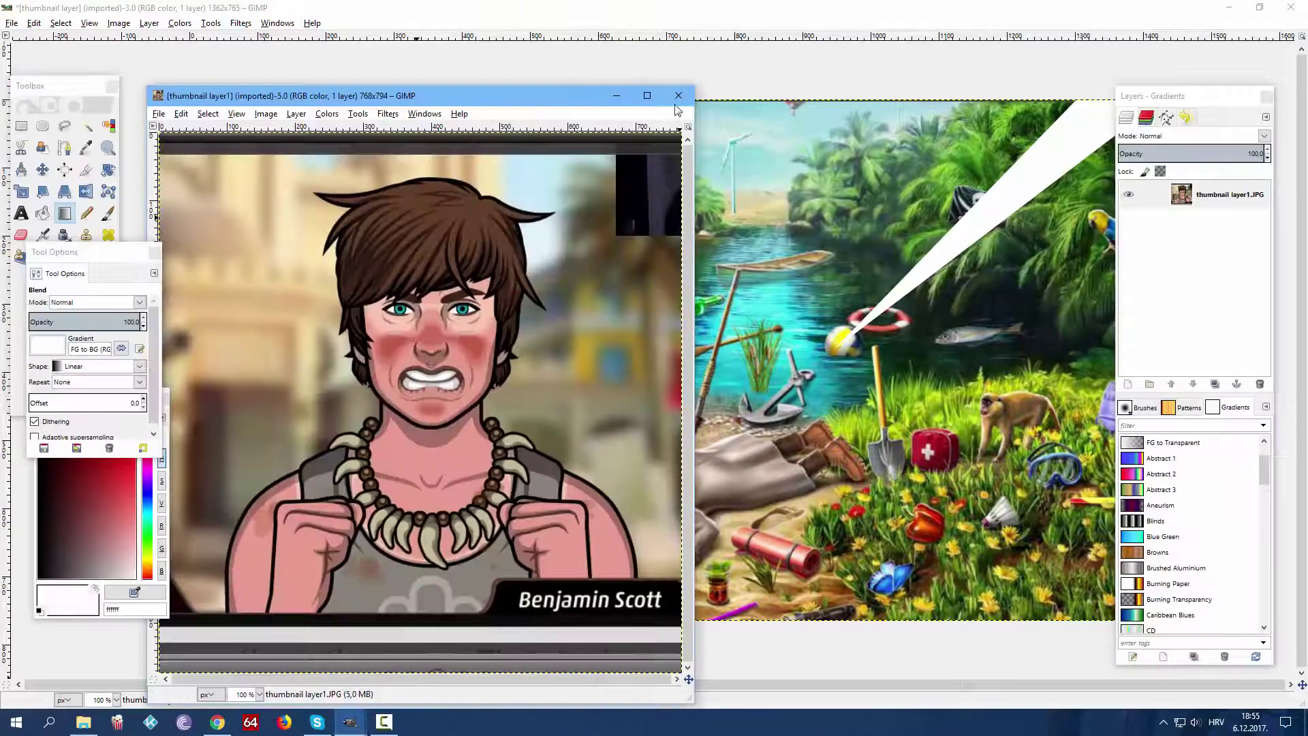
click(646, 96)
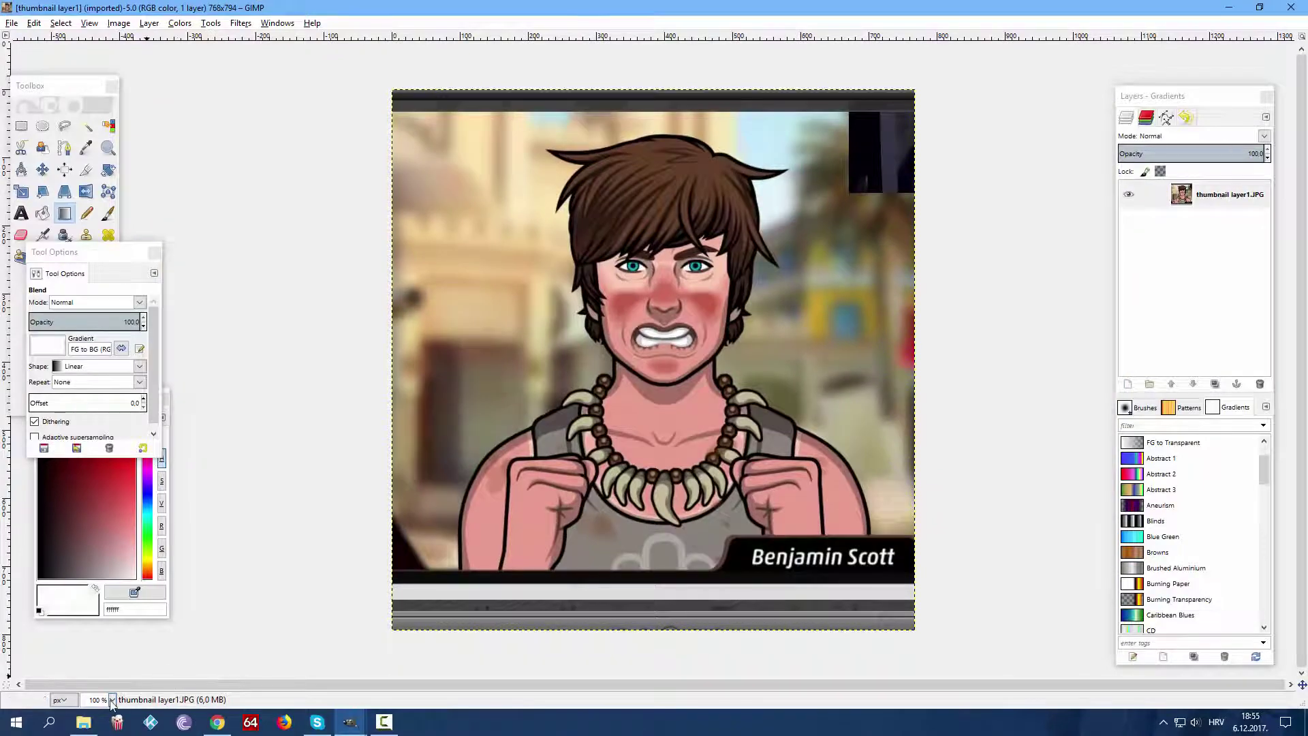
Zoom in to 400% and start a Free Select outline at the bottom of the brown-haired man's left-hand arm, tracing its outer edge upward.
click(112, 700)
click(102, 613)
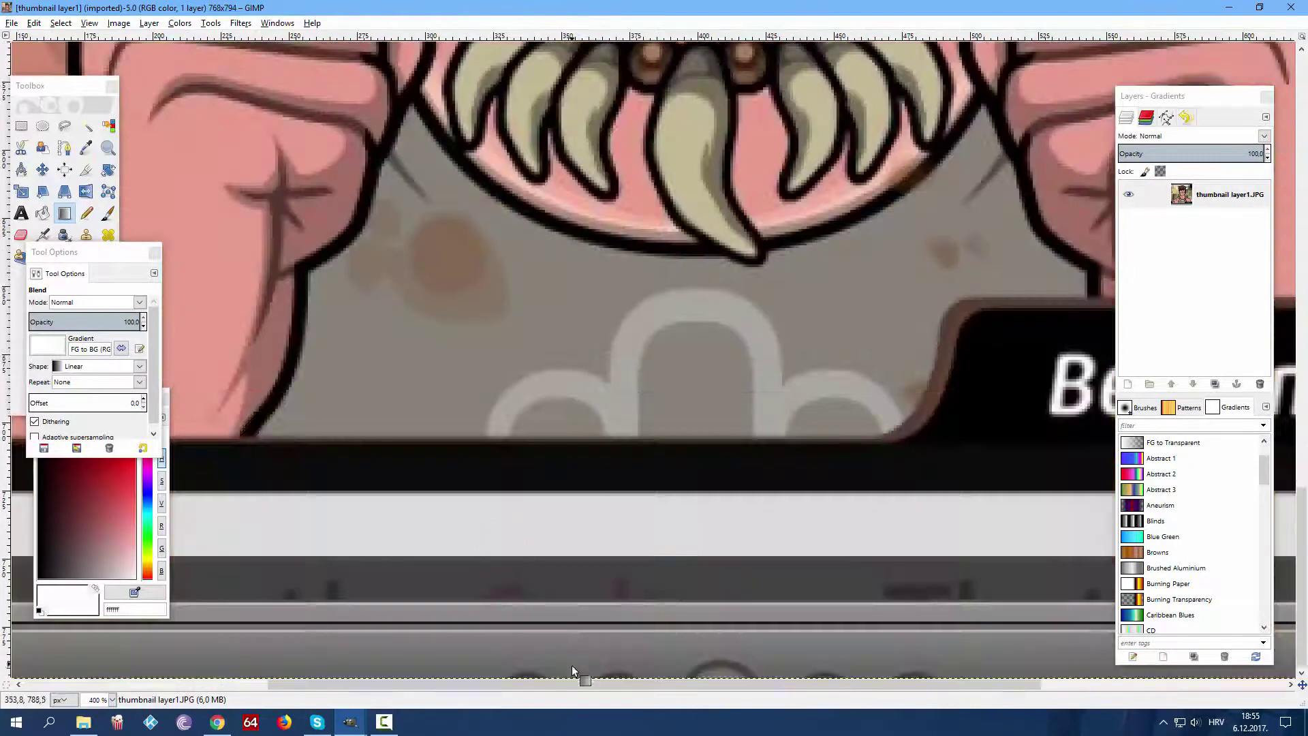
drag(574, 680, 147, 672)
click(60, 128)
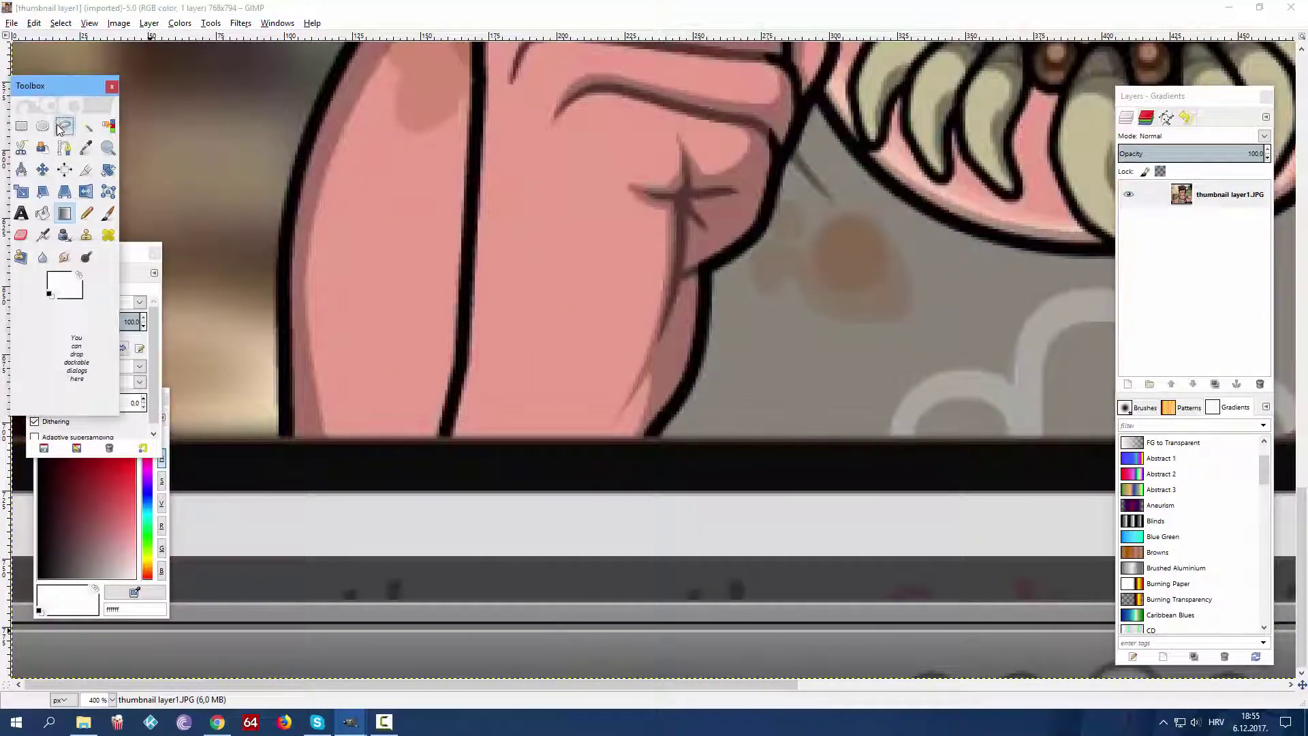
click(62, 127)
click(283, 432)
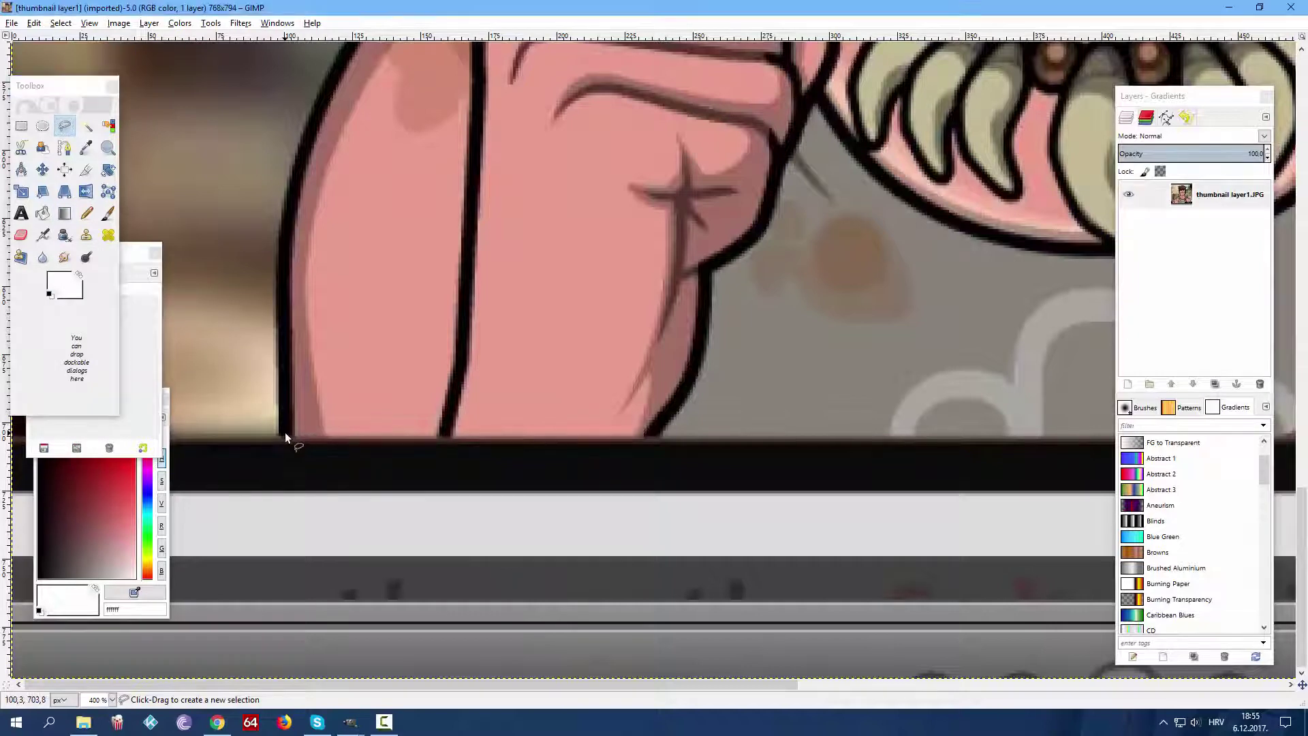
click(281, 303)
click(285, 230)
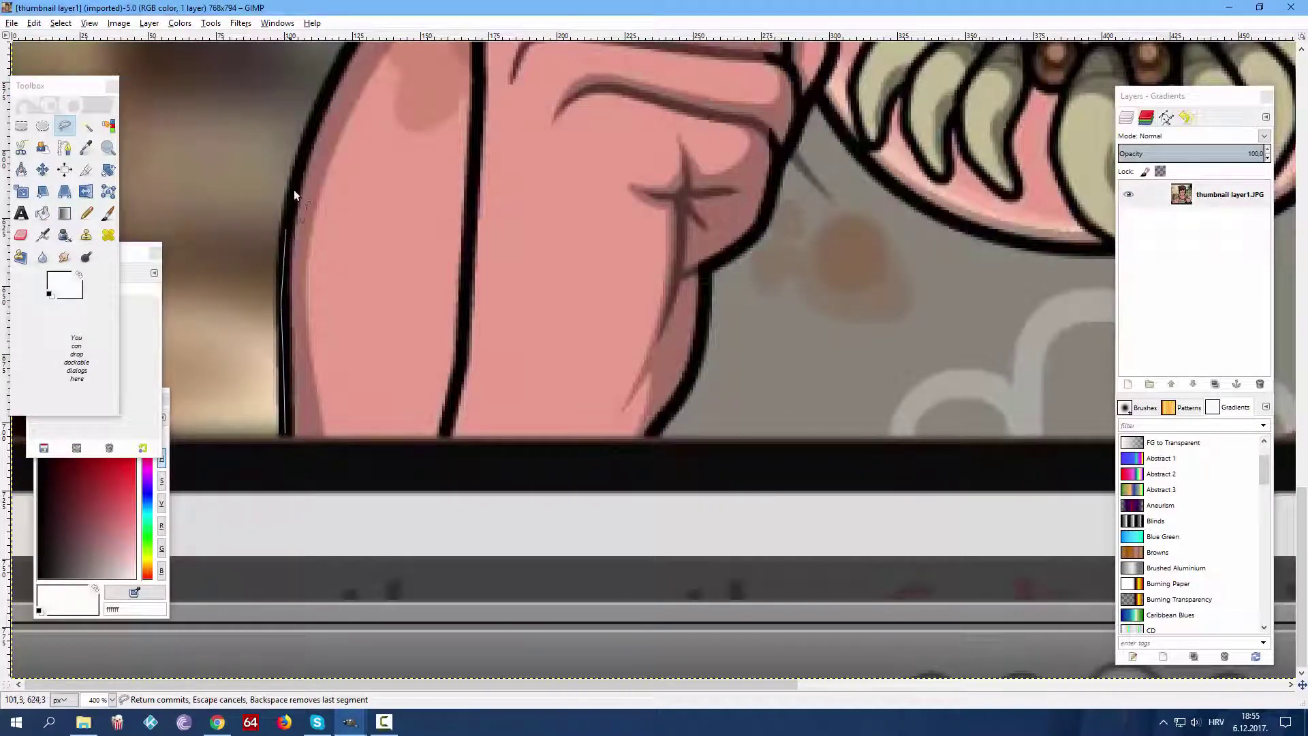
click(300, 159)
click(328, 91)
Continue the outline over the left-hand shoulder, vest strap and tooth, then around the uppermost necklace bead.
scroll(327, 91, up, 2)
click(356, 349)
click(397, 290)
click(453, 248)
click(578, 180)
click(761, 194)
click(811, 199)
click(833, 155)
click(867, 134)
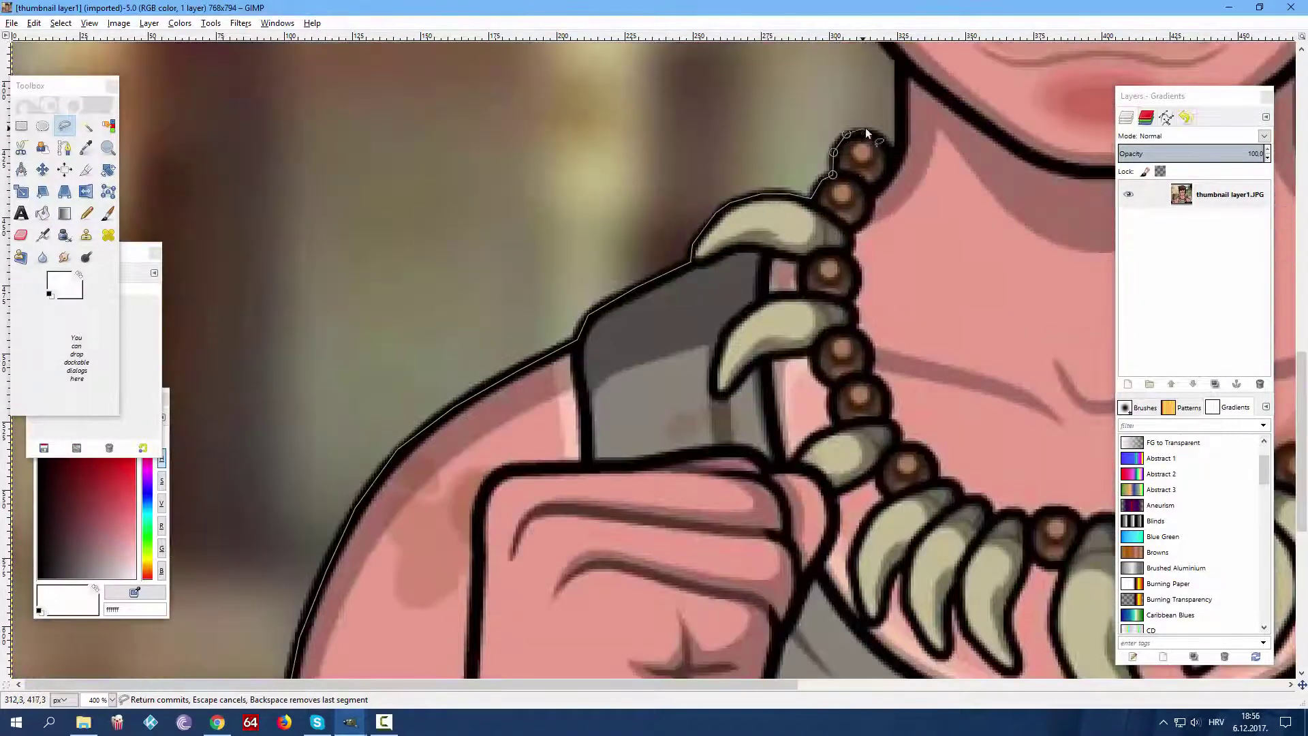
click(897, 151)
Continue the outline up the left side of the neck and around the hair tips on that side to the crown.
click(900, 63)
scroll(900, 63, up, 3)
click(861, 482)
click(738, 271)
scroll(744, 204, up, 5)
click(728, 356)
click(743, 196)
click(677, 257)
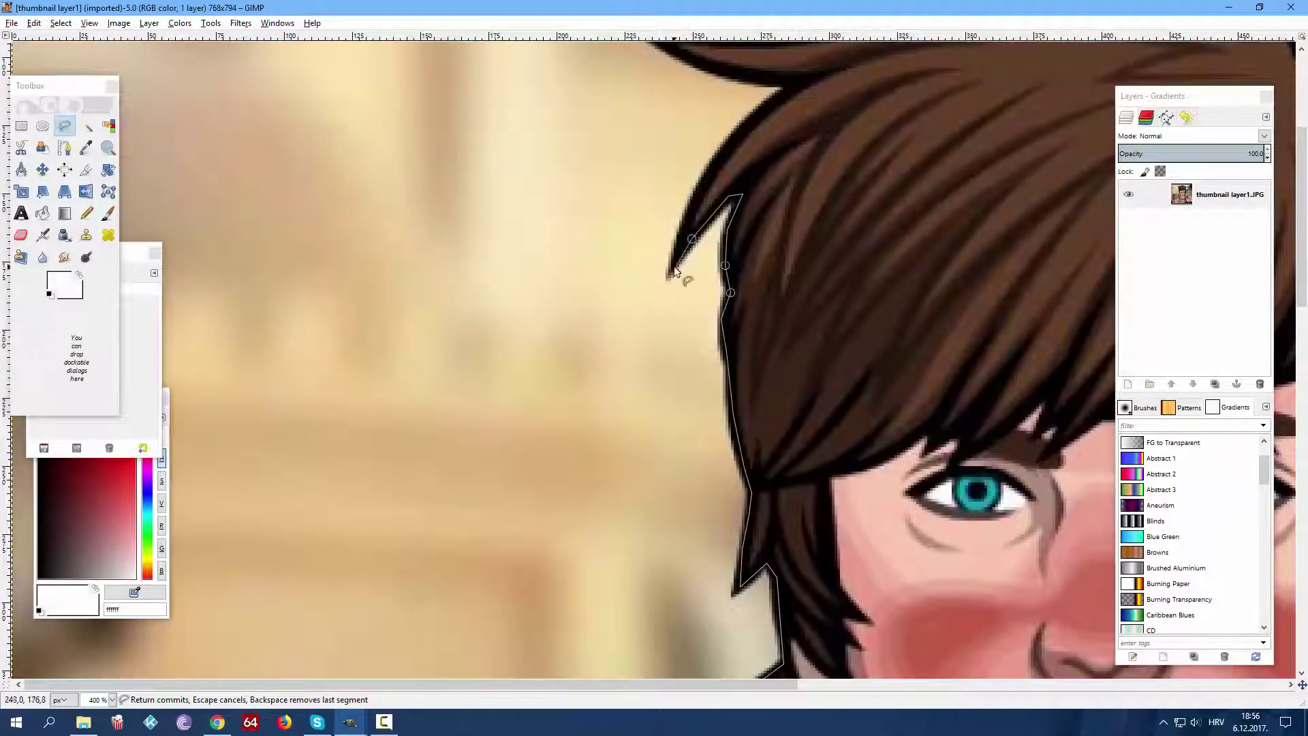
scroll(745, 136, up, 4)
click(724, 329)
click(643, 286)
Trace the outline across the crown of the hair toward the pointed strand on its right side.
drag(489, 685, 958, 685)
click(405, 231)
click(453, 243)
click(485, 258)
click(520, 300)
click(567, 299)
click(599, 318)
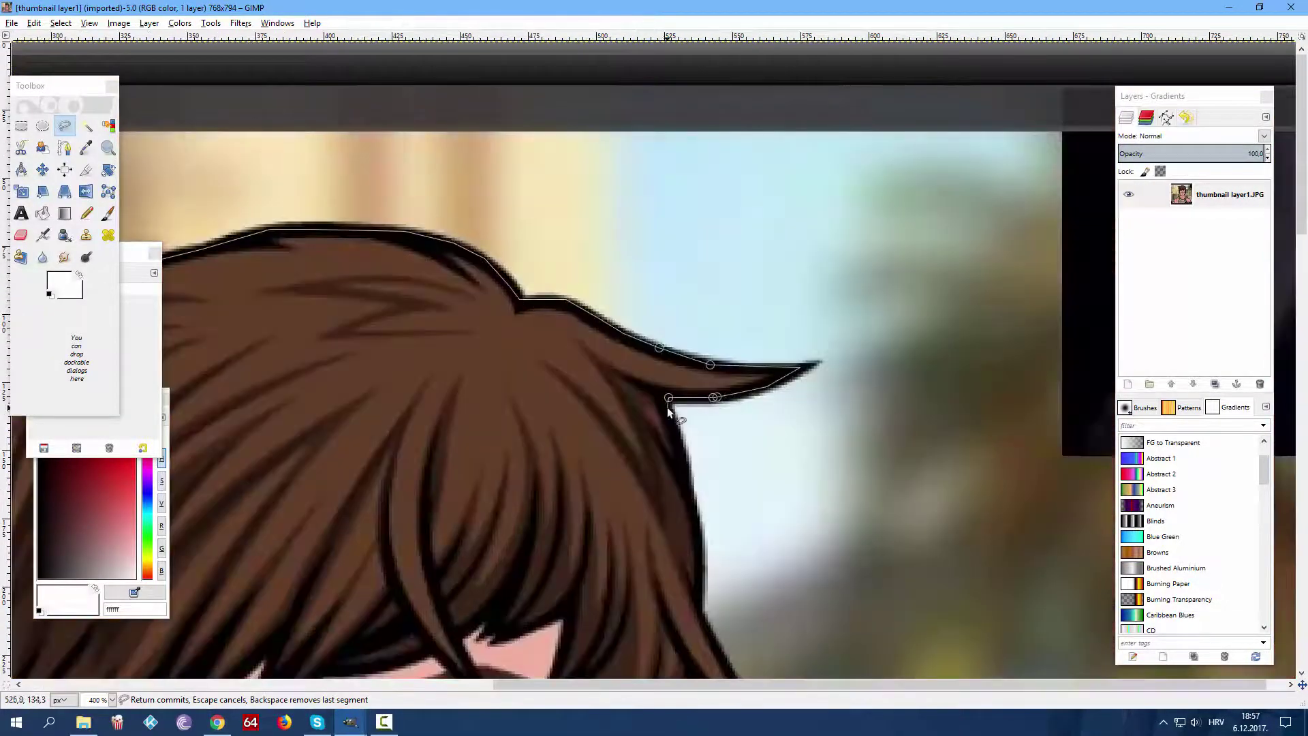
Trace the outline down the right side of the hair, neck, shoulder and arm, then close it below the name bar.
scroll(743, 533, down, 3)
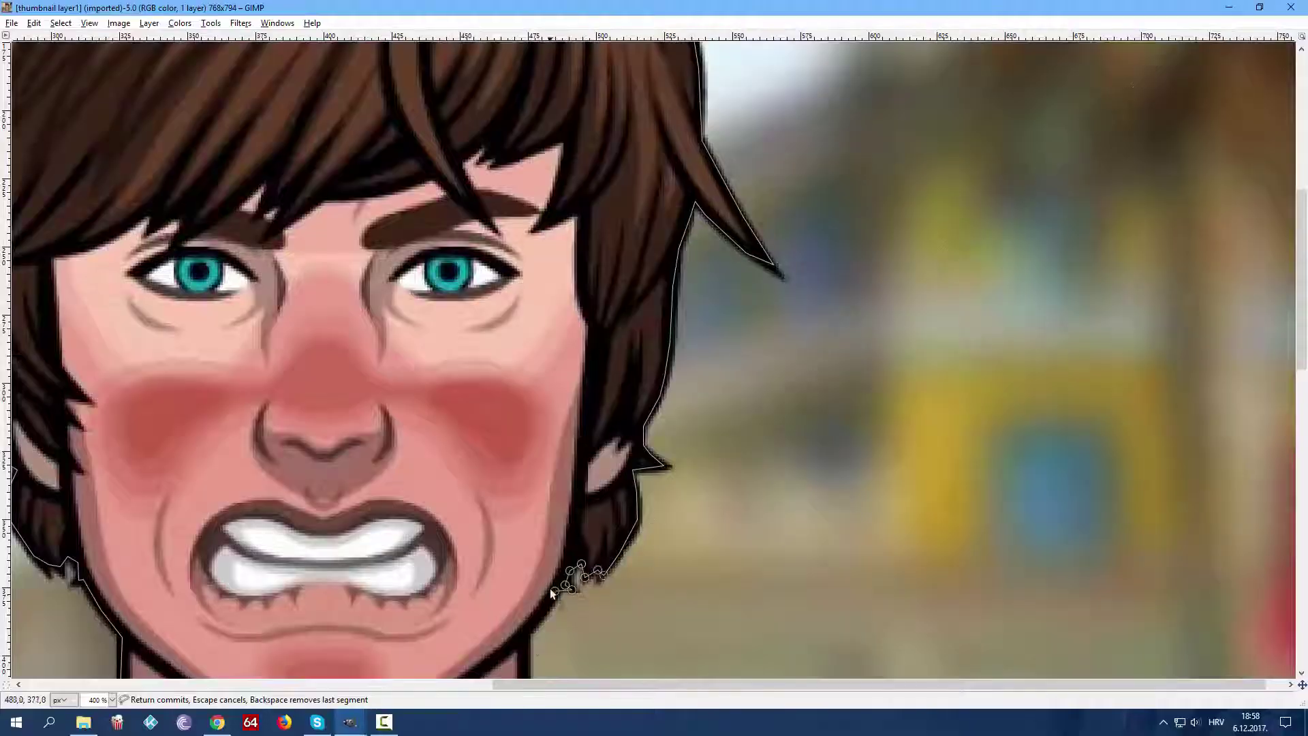
scroll(591, 563, down, 5)
drag(756, 685, 777, 691)
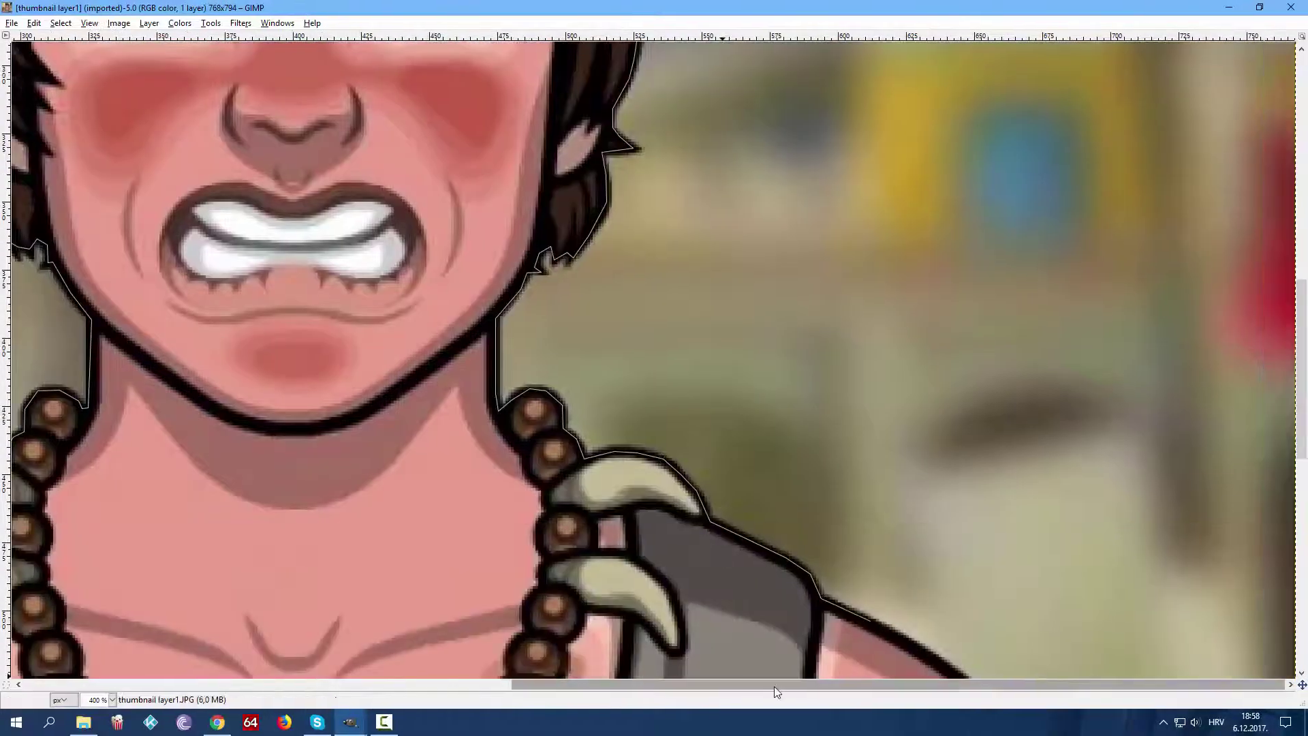
scroll(775, 692, down, 4)
key(Tab)
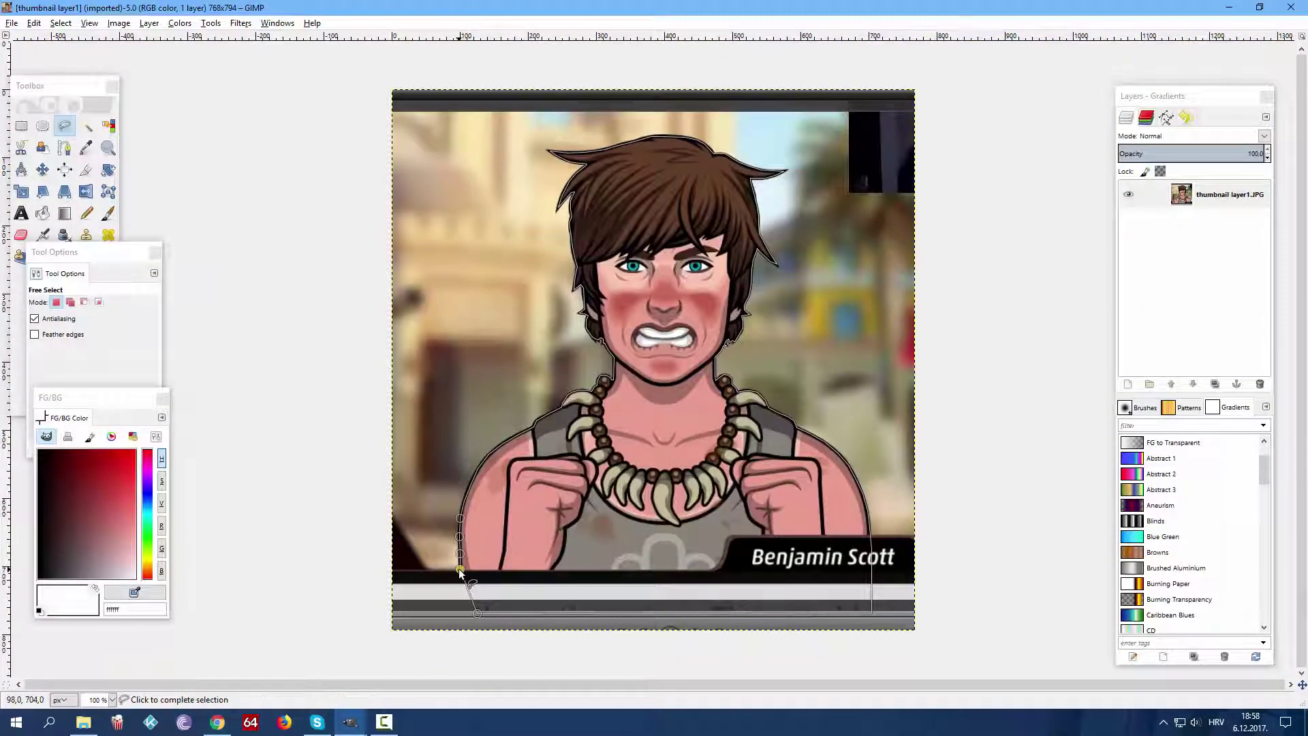
click(477, 613)
Cut the selected brown-haired man and paste him as a new layer into the thumbnail layer image.
click(35, 26)
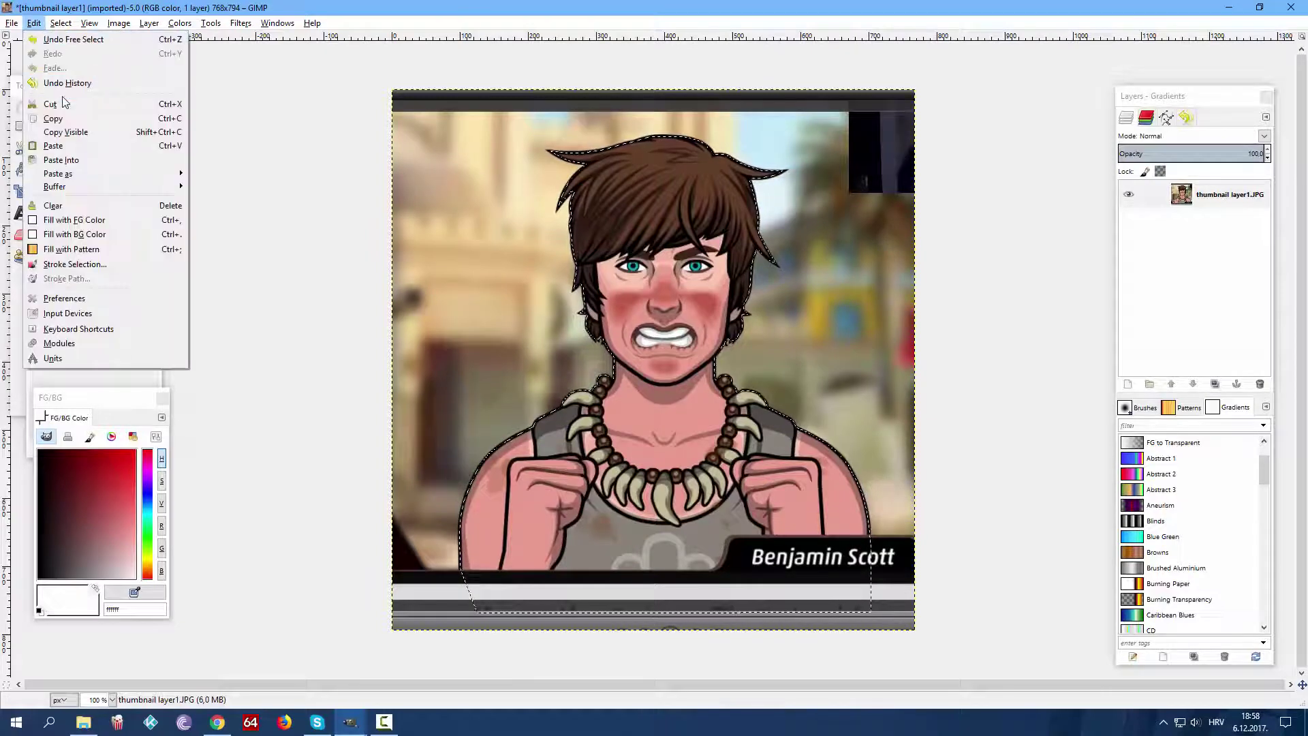
click(54, 106)
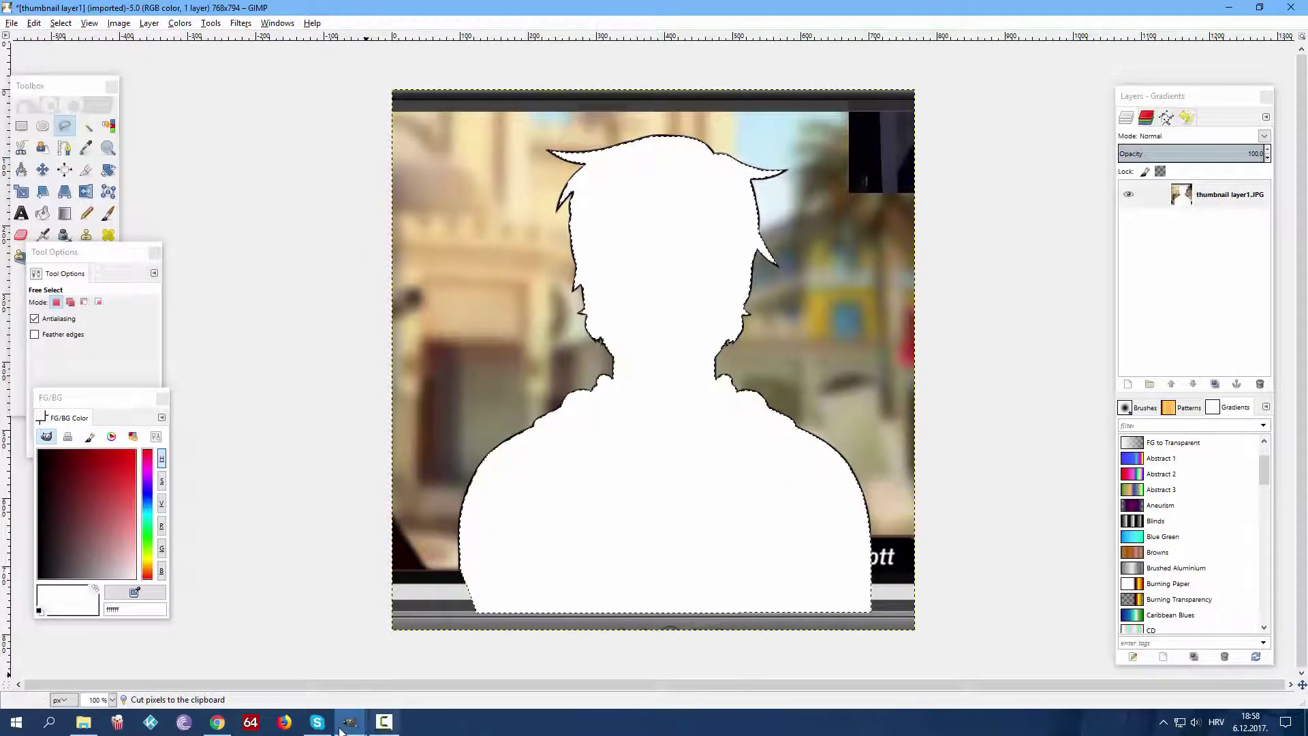
mouse_move(350, 722)
click(276, 664)
click(33, 23)
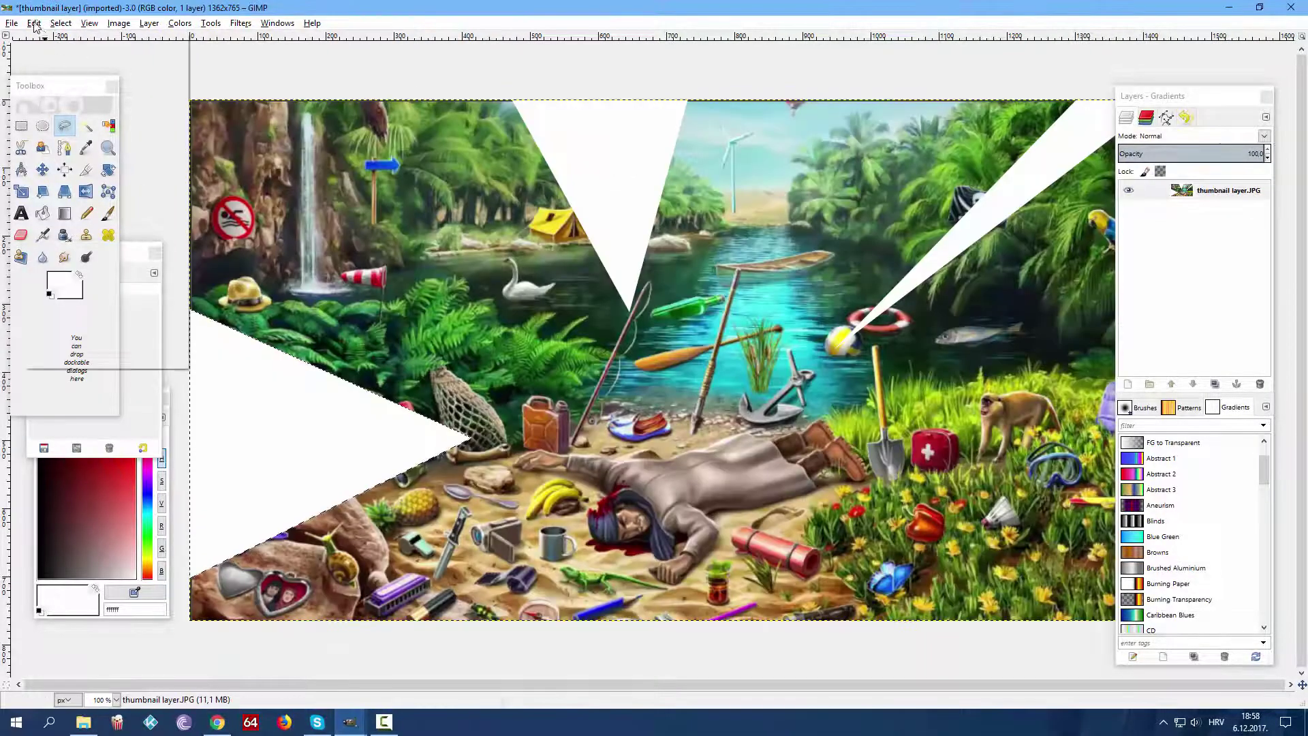
mouse_move(67, 174)
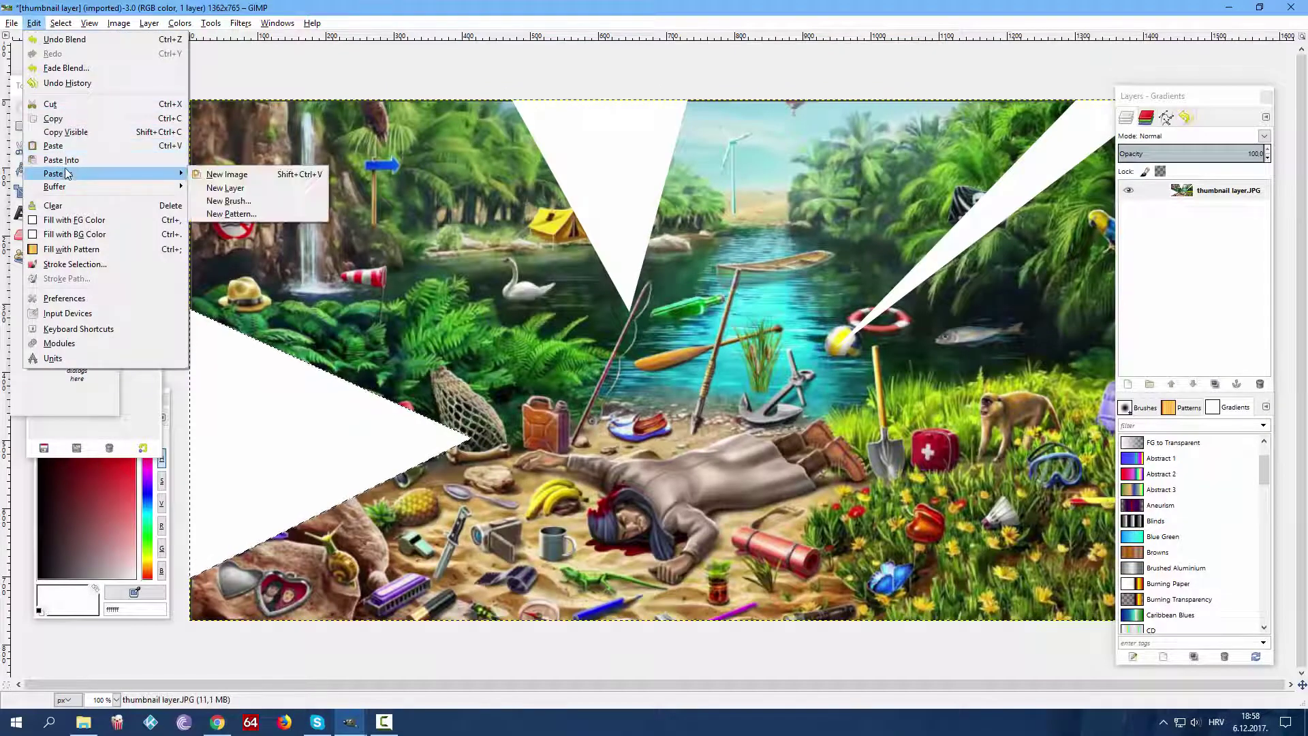
click(225, 187)
Move the pasted character to the lower-right part of the scene and clear the existing triangular selection.
click(44, 172)
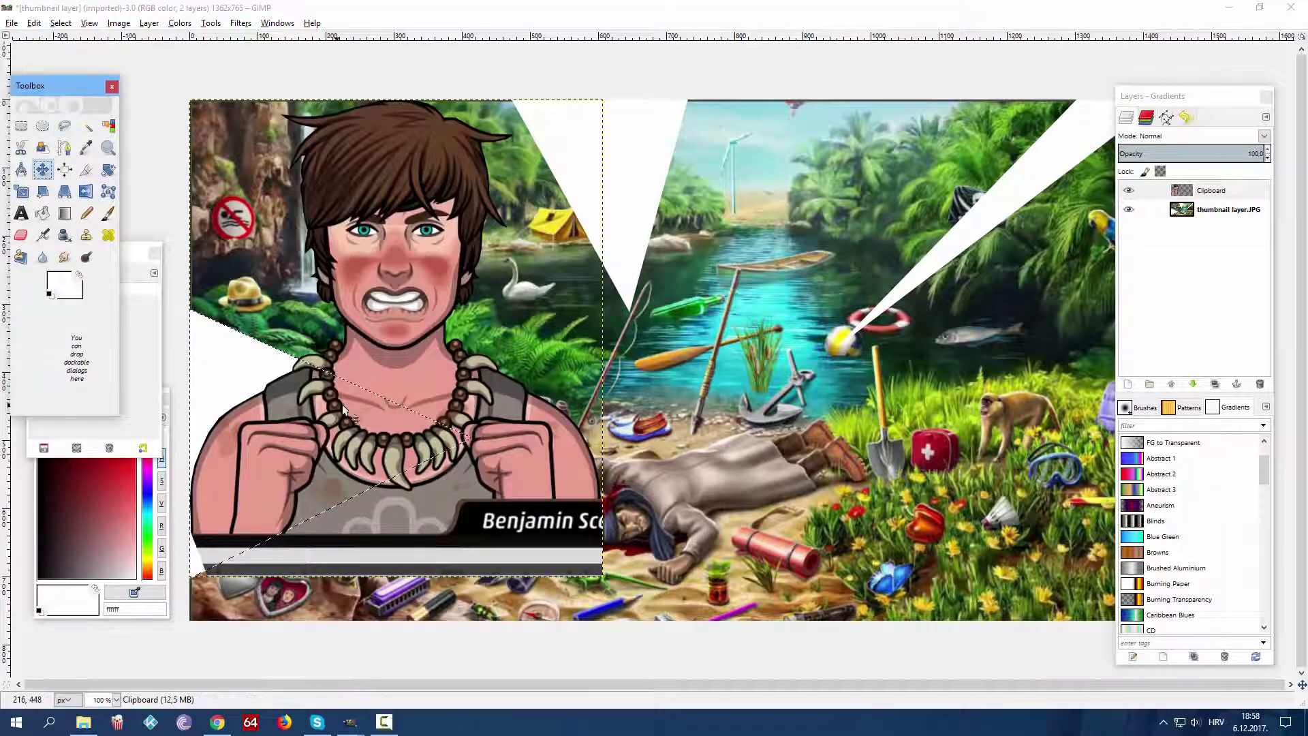
drag(441, 375, 1013, 544)
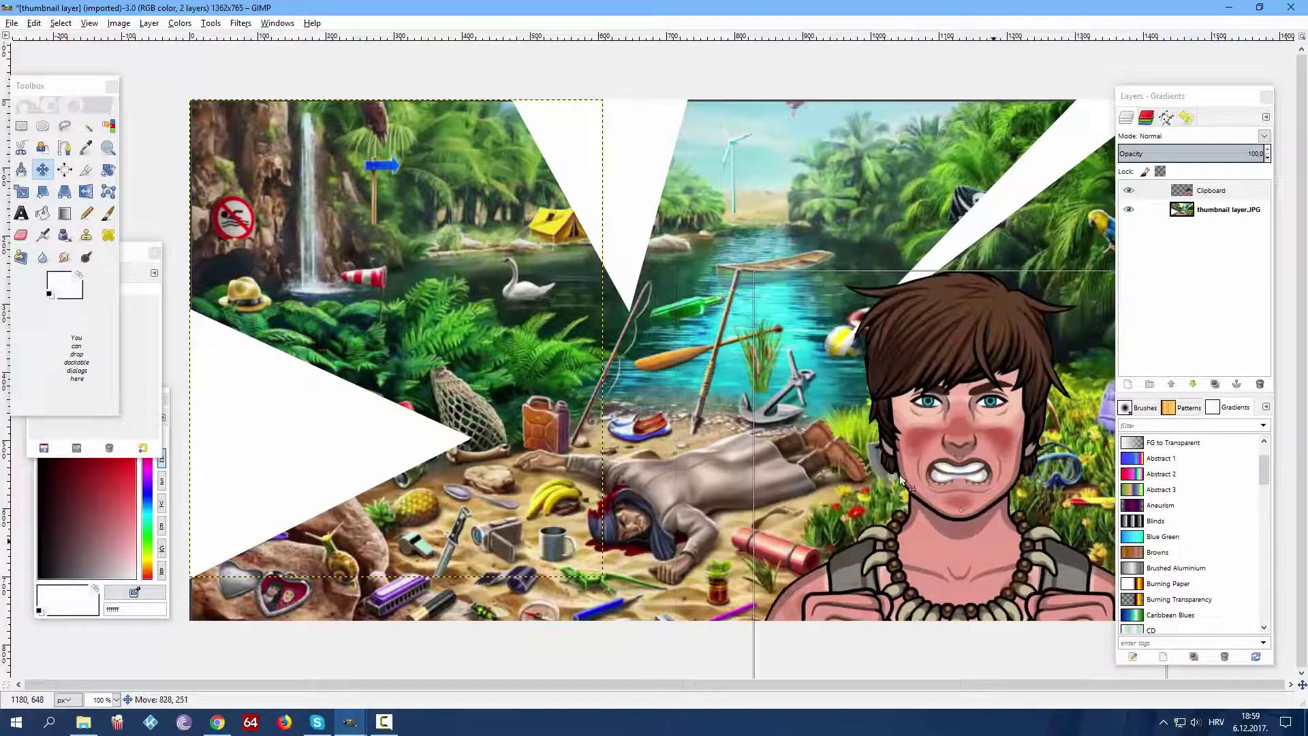
click(60, 23)
click(75, 58)
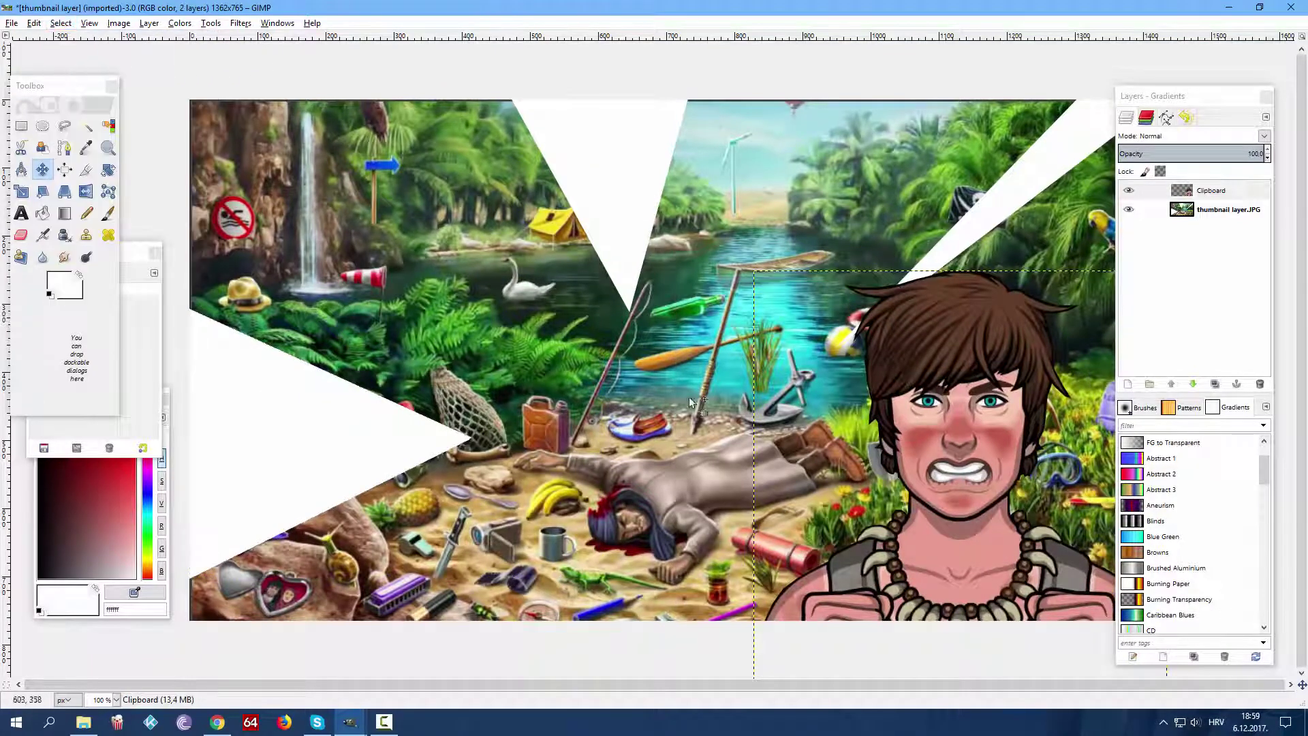
drag(928, 486, 892, 418)
Enlarge the character layer with Scale by extending its upper-left corner, and move it down so its lower edge extends past the canvas.
click(21, 192)
click(756, 224)
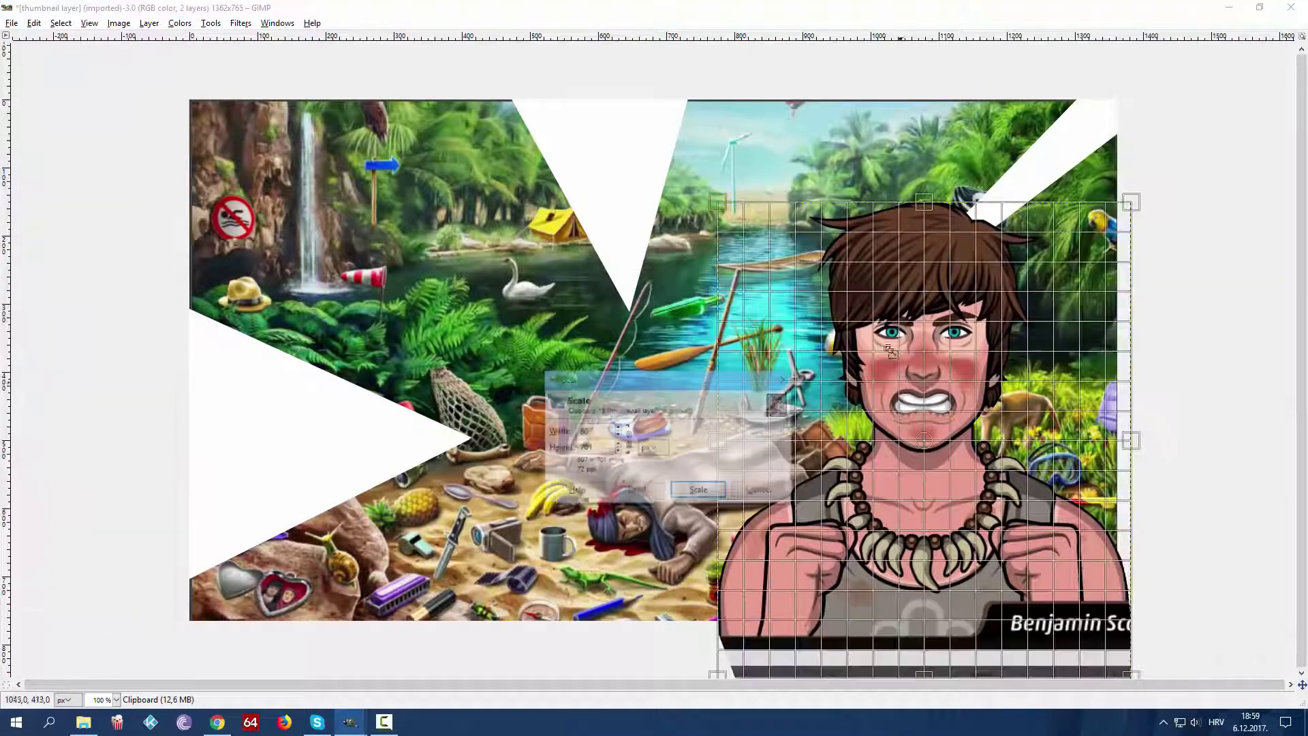
drag(718, 201, 667, 148)
key(Tab)
click(698, 490)
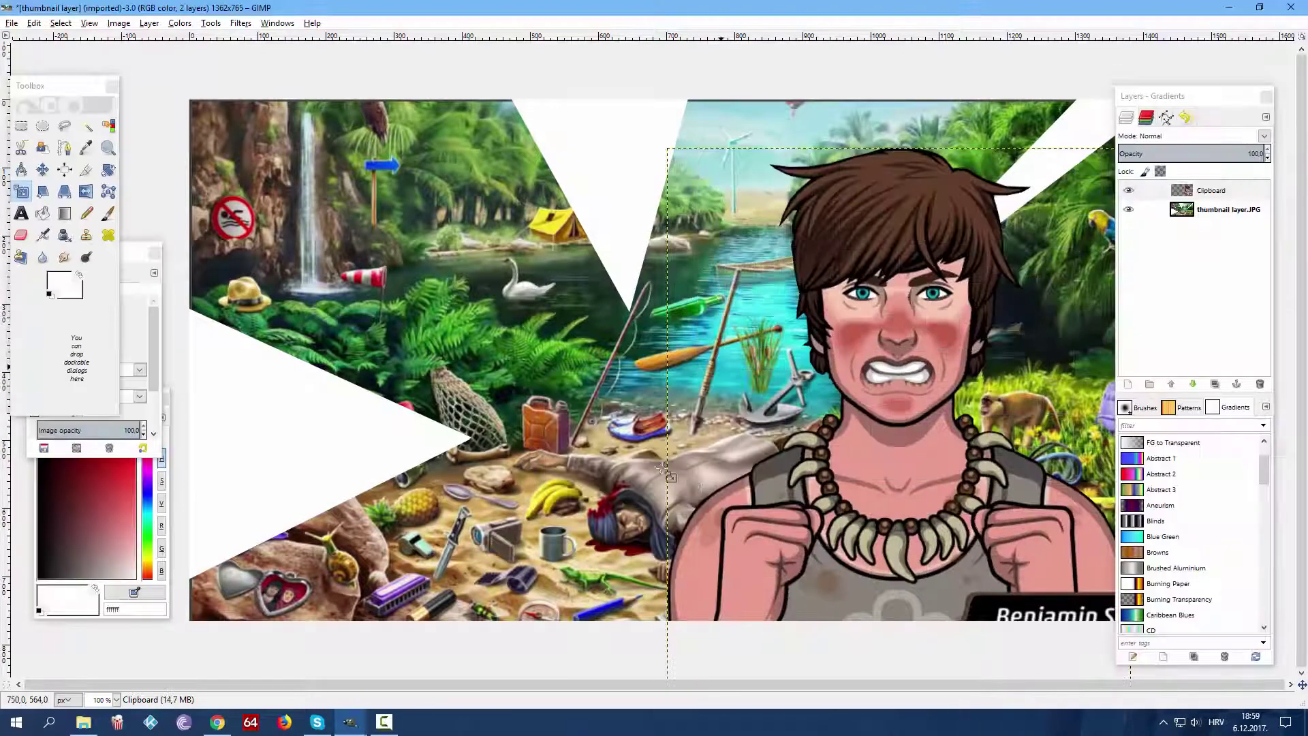
click(42, 169)
drag(901, 488, 886, 522)
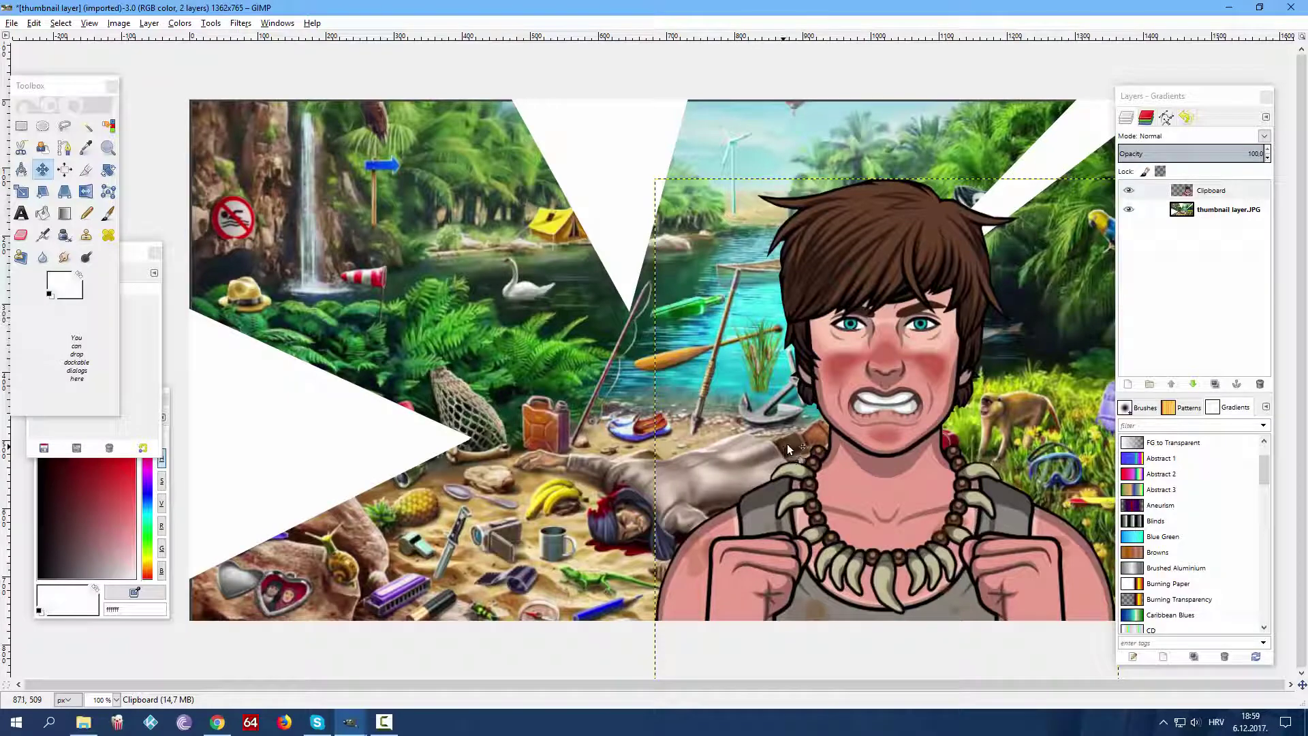
Make the thumbnail layer.JPG layer active, then open thumbnail layer2.JPG and maximize its image window.
click(1225, 212)
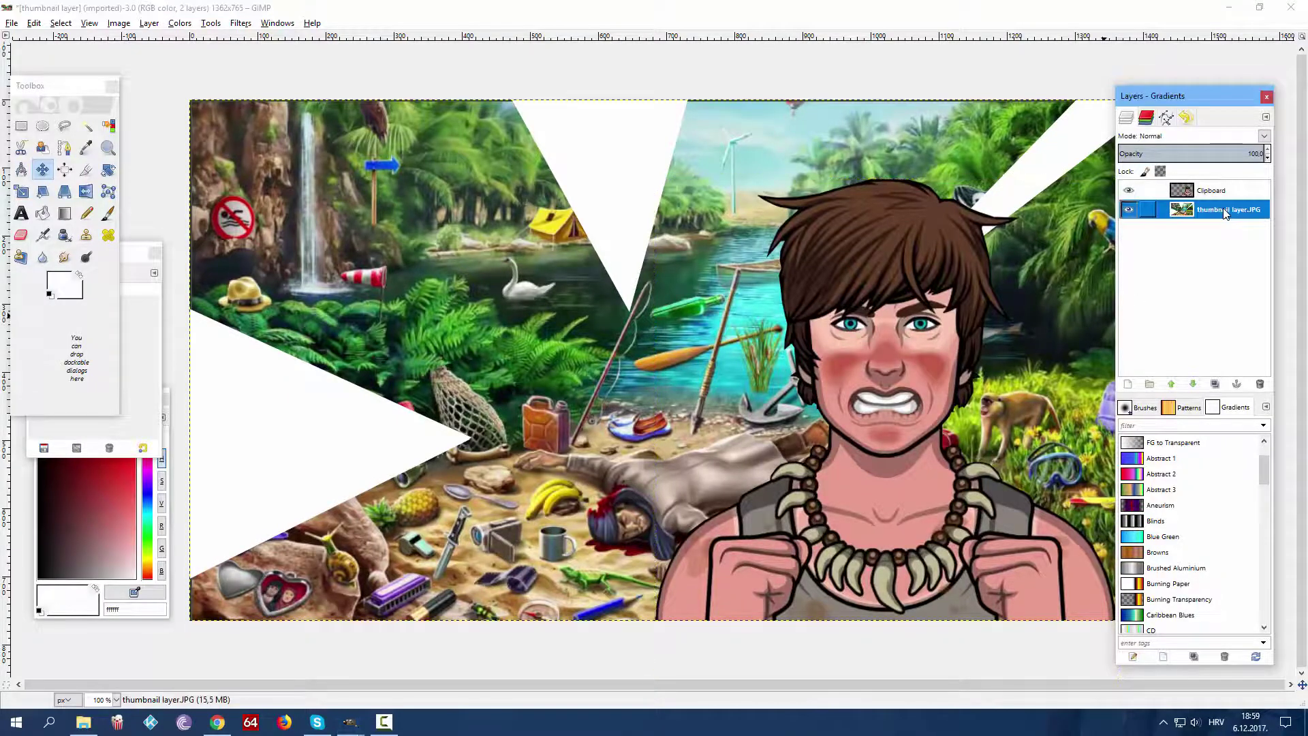
click(11, 23)
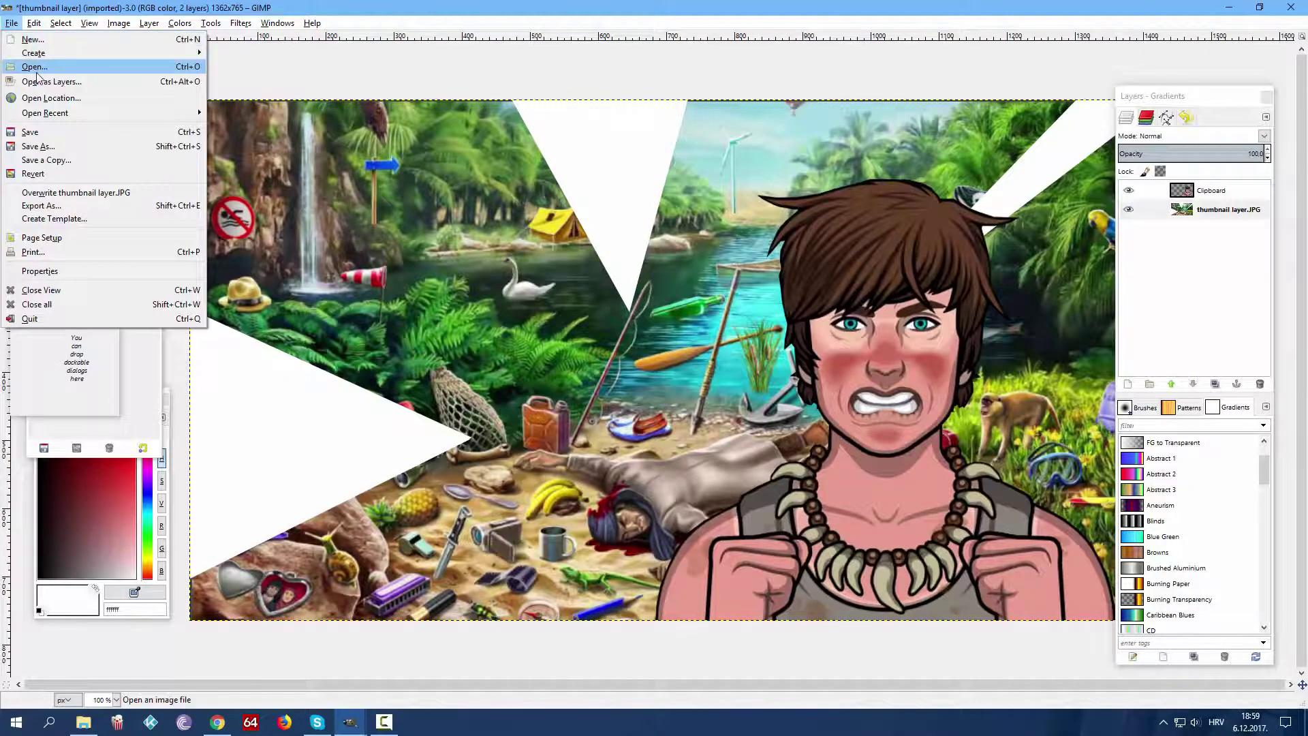
click(31, 67)
click(431, 312)
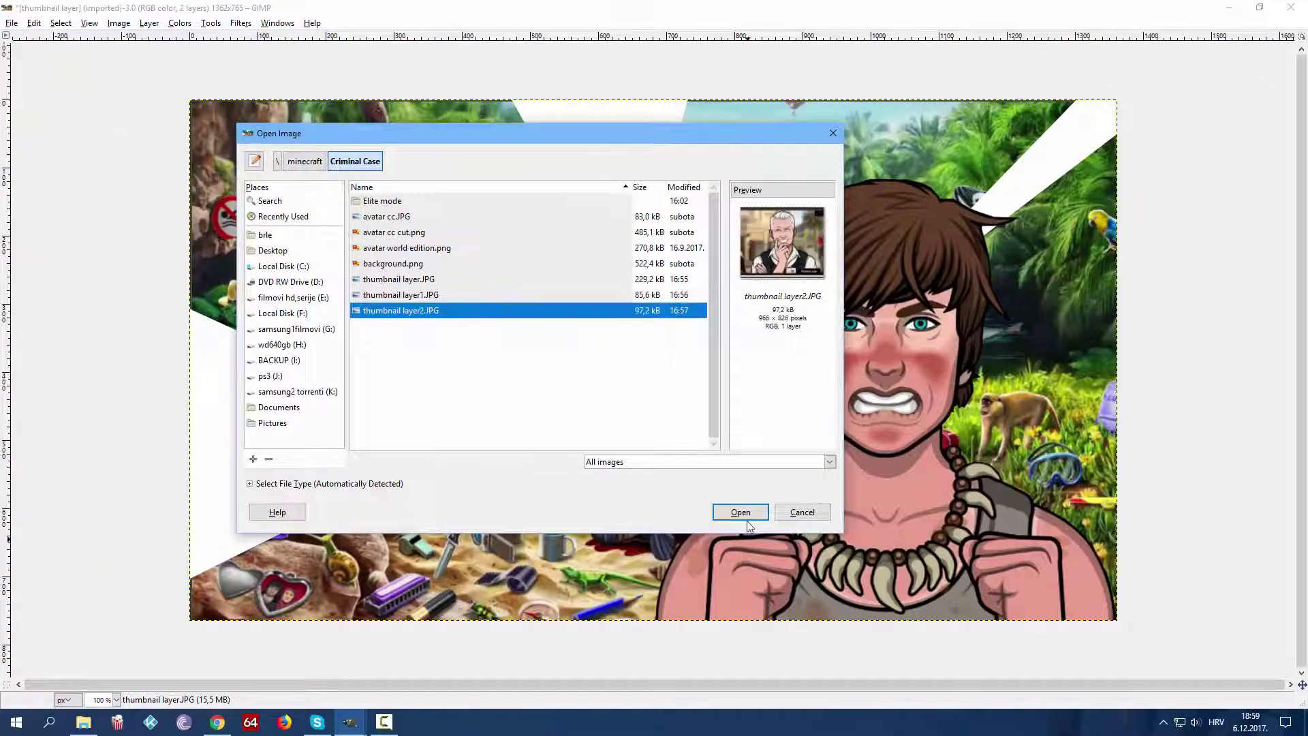
click(744, 515)
mouse_move(350, 721)
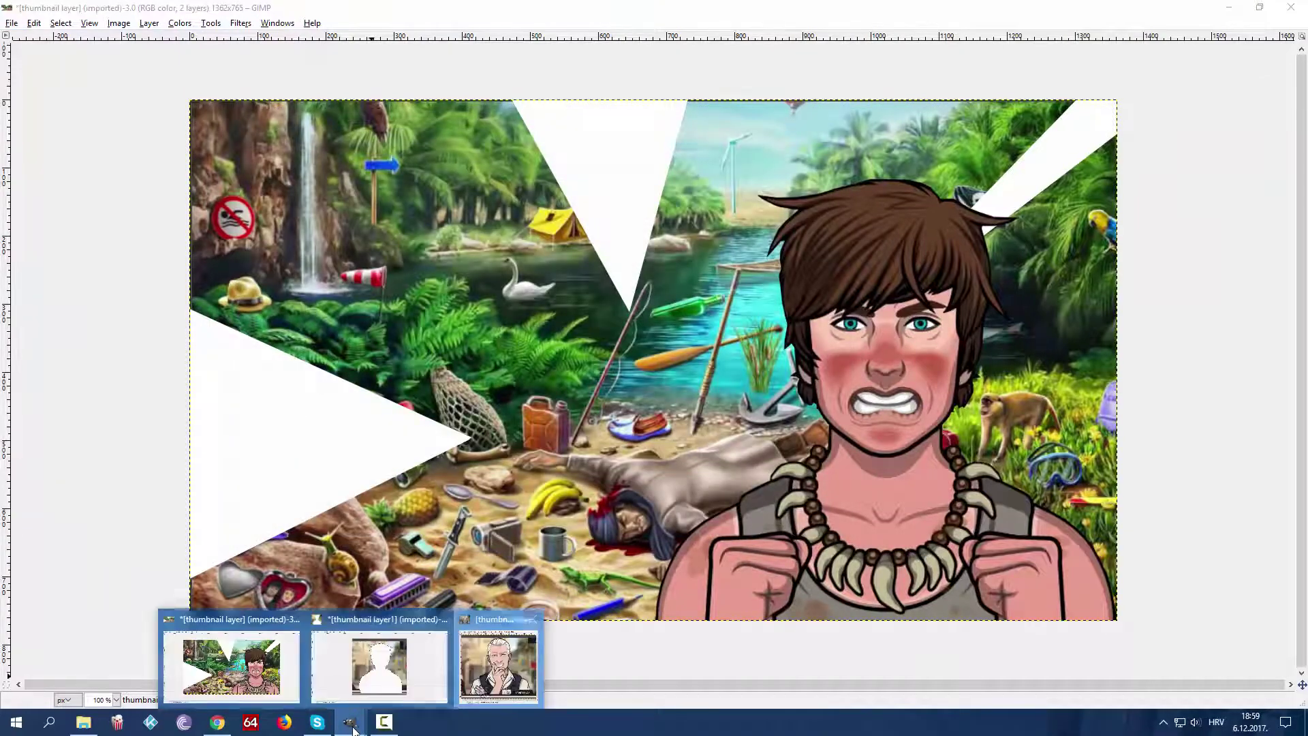
click(498, 661)
click(439, 28)
key(minus)
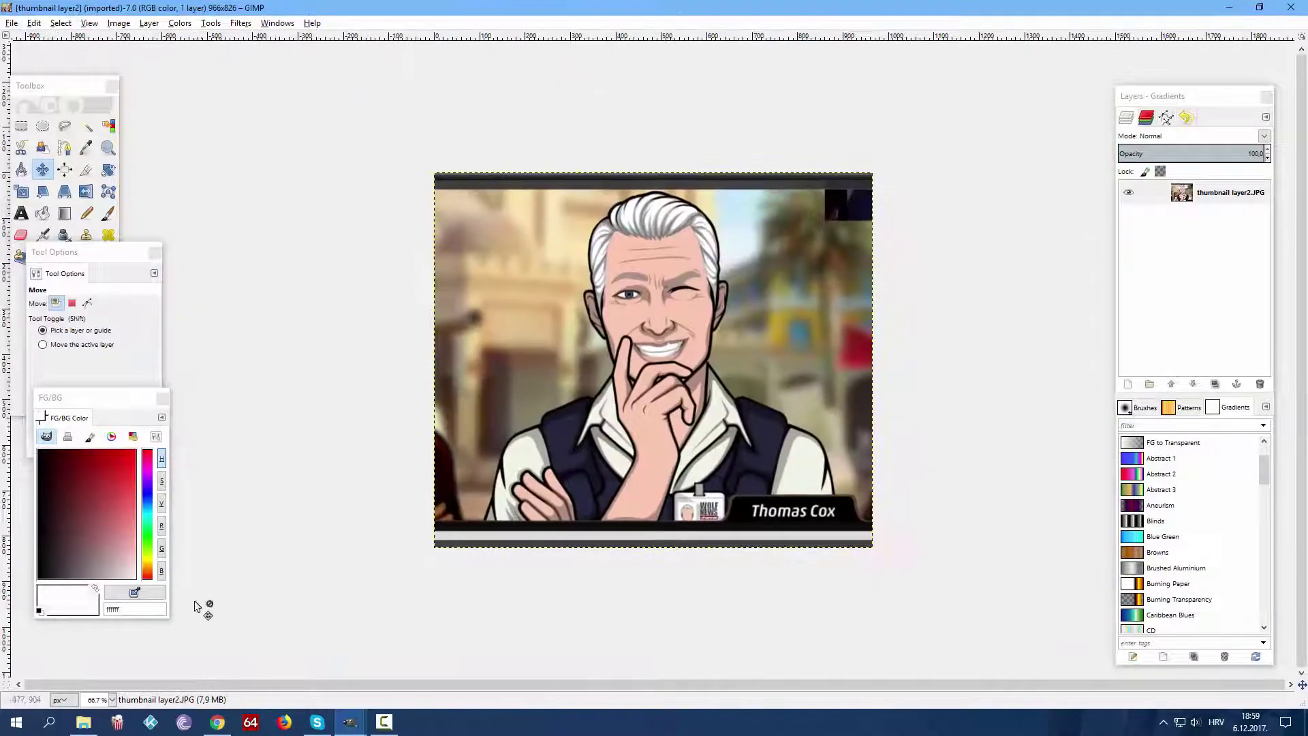
With Free Select, start tracing the white-haired man's outline from his lower sleeve, up the arm on the hand side, to the shoulder.
click(112, 700)
click(100, 588)
scroll(333, 538, down, 10)
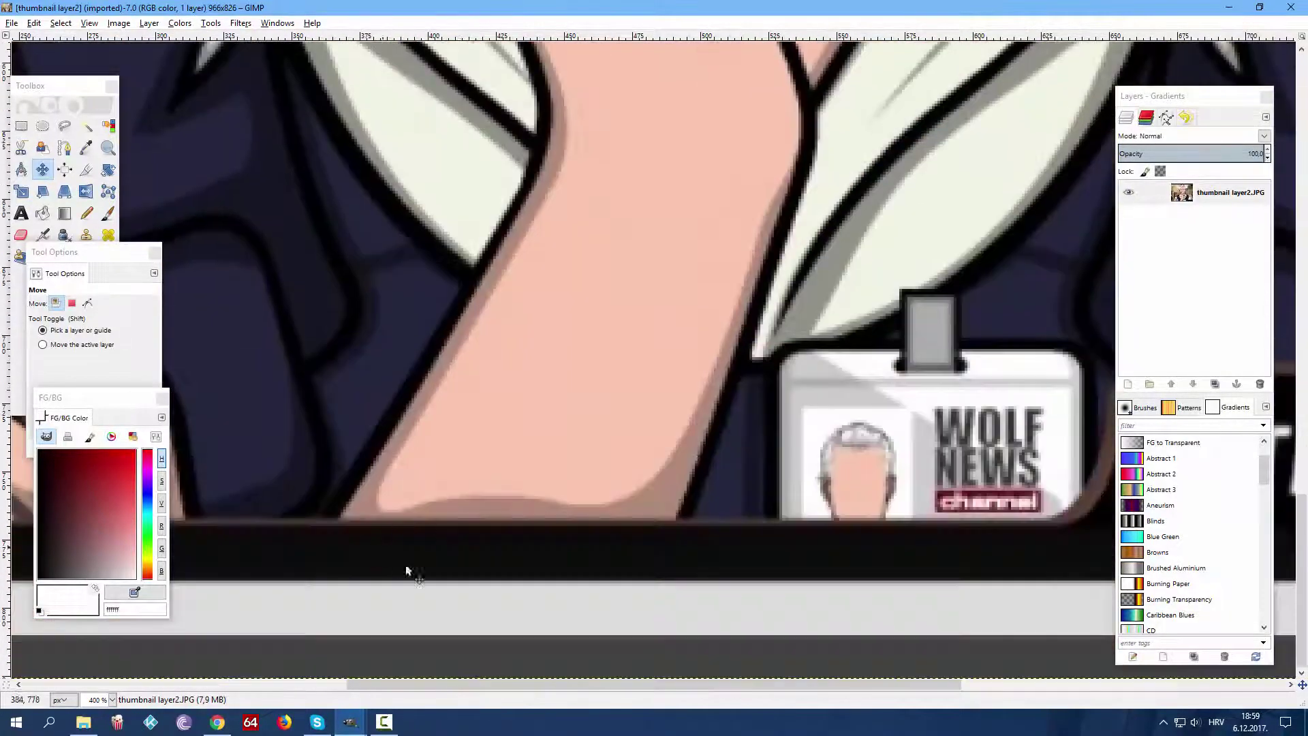
drag(473, 684, 96, 671)
click(65, 126)
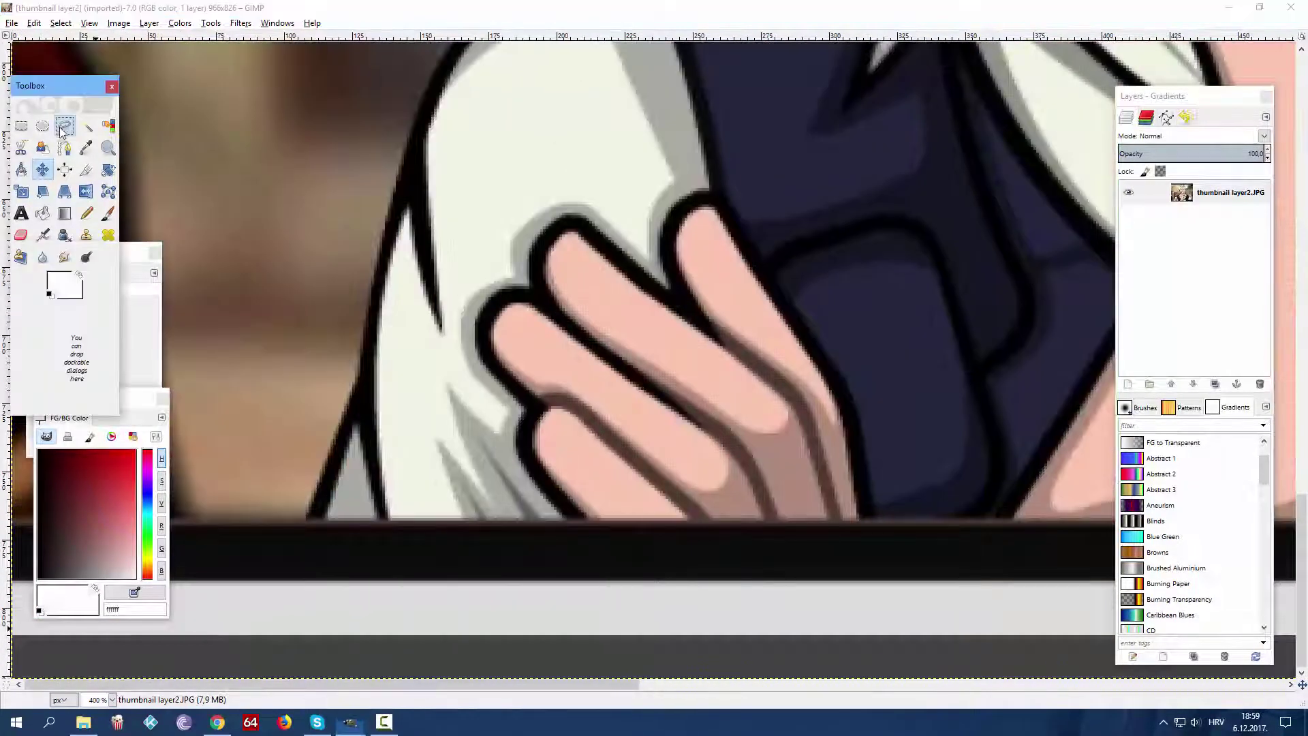
click(312, 518)
click(360, 393)
click(373, 300)
click(396, 205)
click(429, 102)
scroll(429, 102, up, 2)
click(446, 382)
click(473, 343)
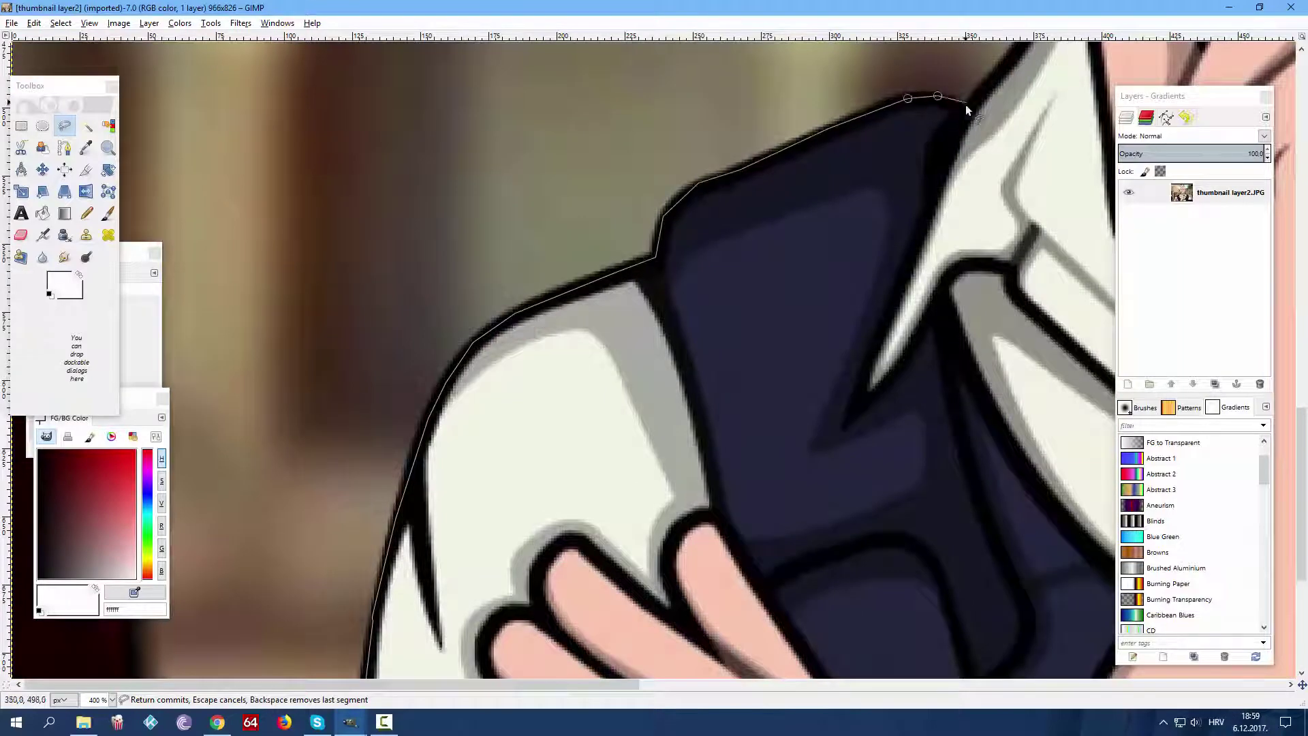
Continue the Free Select outline from the vest and collar up along the man's neck, jaw and ear to his hairline.
drag(382, 684, 582, 684)
scroll(667, 340, up, 2)
click(668, 224)
scroll(666, 183, up, 2)
click(546, 286)
scroll(522, 222, up, 2)
click(552, 410)
scroll(534, 283, up, 2)
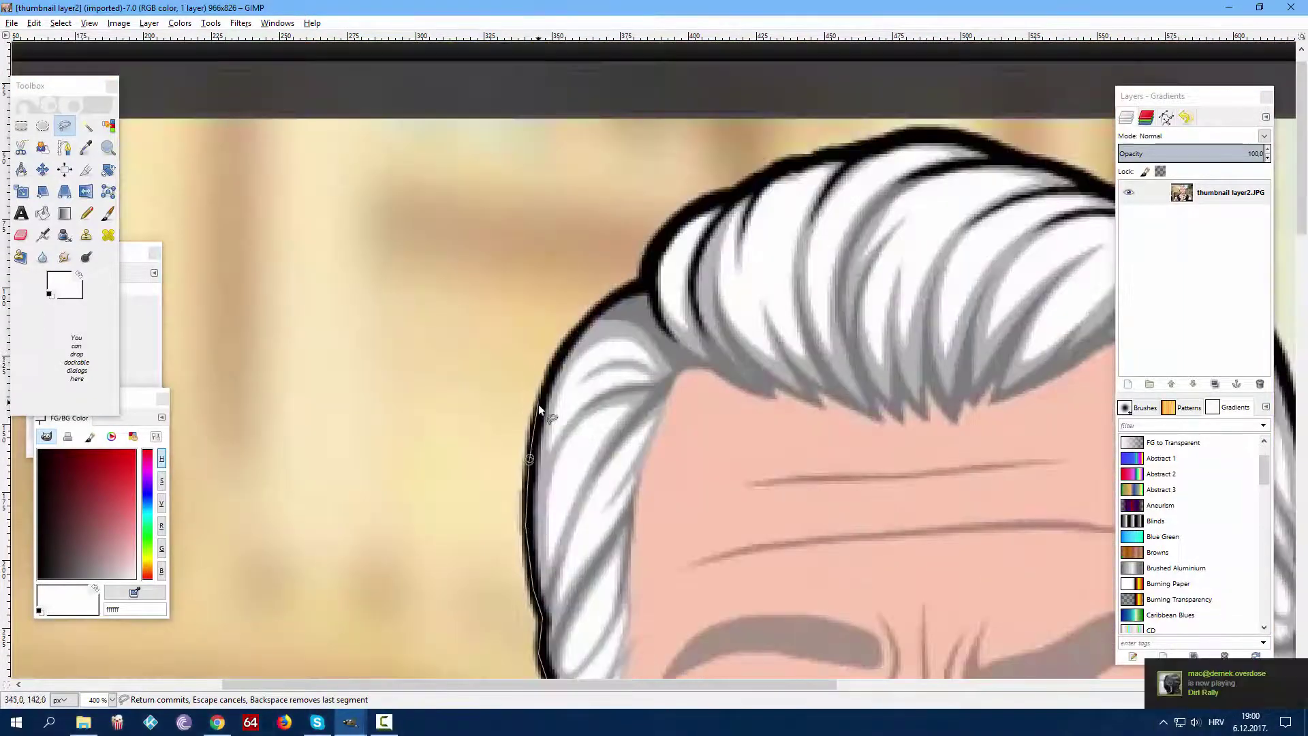
Trace the outer edge of the man's white hair over the top of his head.
click(539, 405)
click(640, 278)
click(733, 190)
click(870, 145)
click(961, 133)
drag(451, 685, 765, 685)
click(463, 191)
click(555, 258)
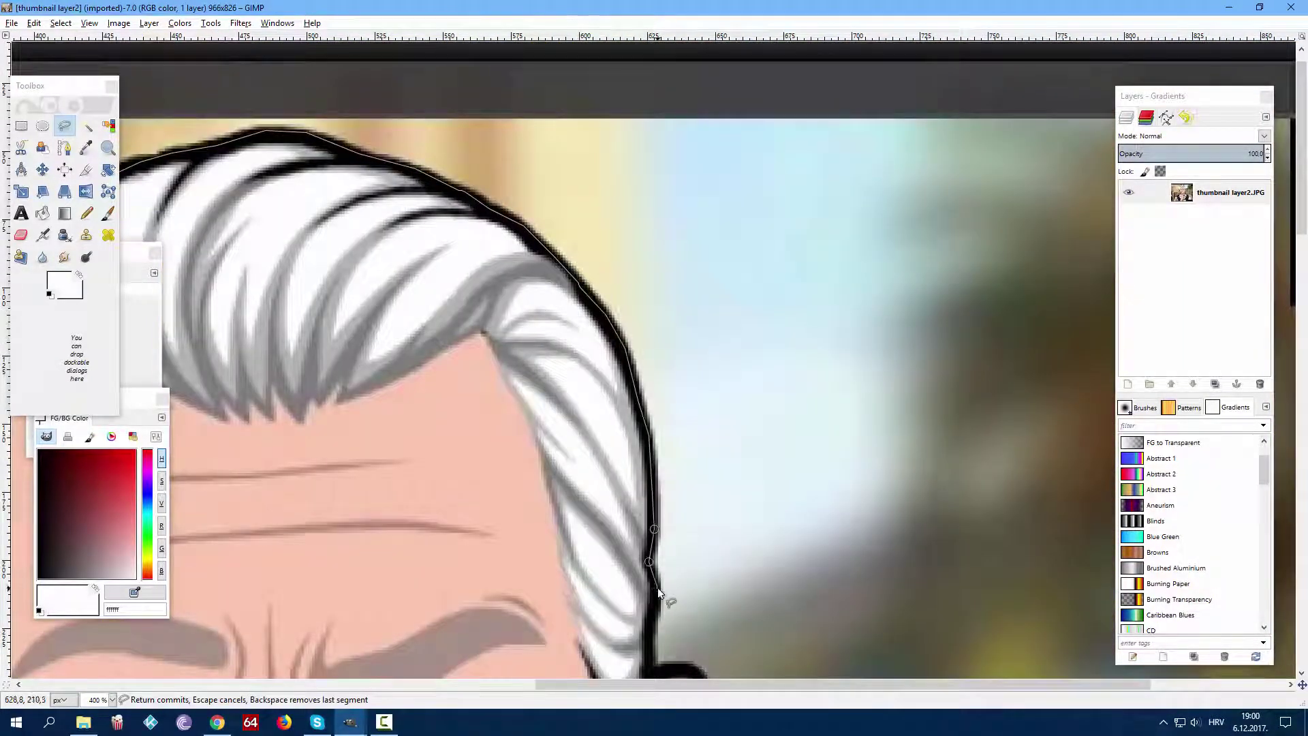
Continue the outline down the far side of the man's hair, around the ear and along the jaw to the collar.
click(657, 587)
scroll(657, 587, down, 1)
click(705, 582)
scroll(705, 582, down, 1)
click(611, 651)
scroll(611, 651, down, 3)
click(588, 335)
click(586, 366)
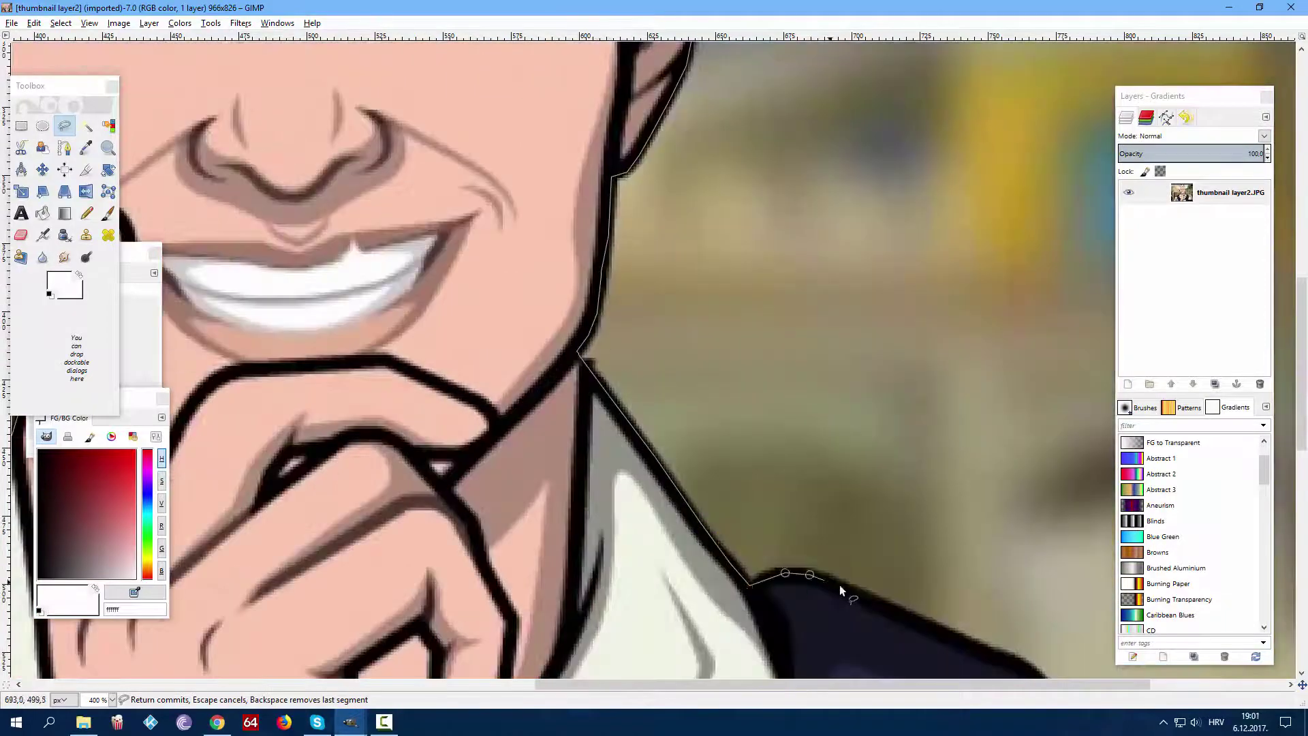
Trace the remaining shoulder and sleeve on the name-label side, then pass beneath the body and close the outline at its starting point.
drag(835, 685, 971, 685)
scroll(780, 560, down, 1)
click(748, 508)
scroll(862, 613, down, 2)
click(963, 341)
scroll(1015, 450, down, 1)
scroll(1068, 567, down, 4)
click(928, 622)
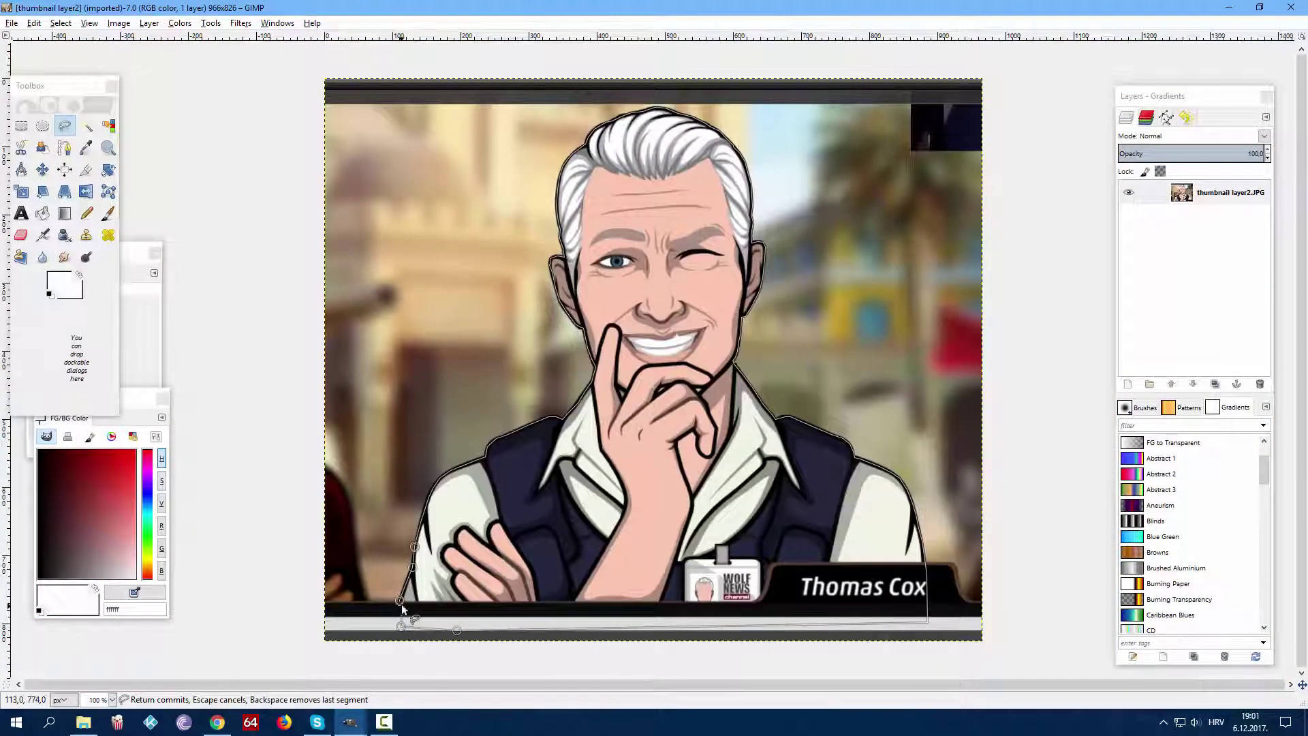
click(402, 607)
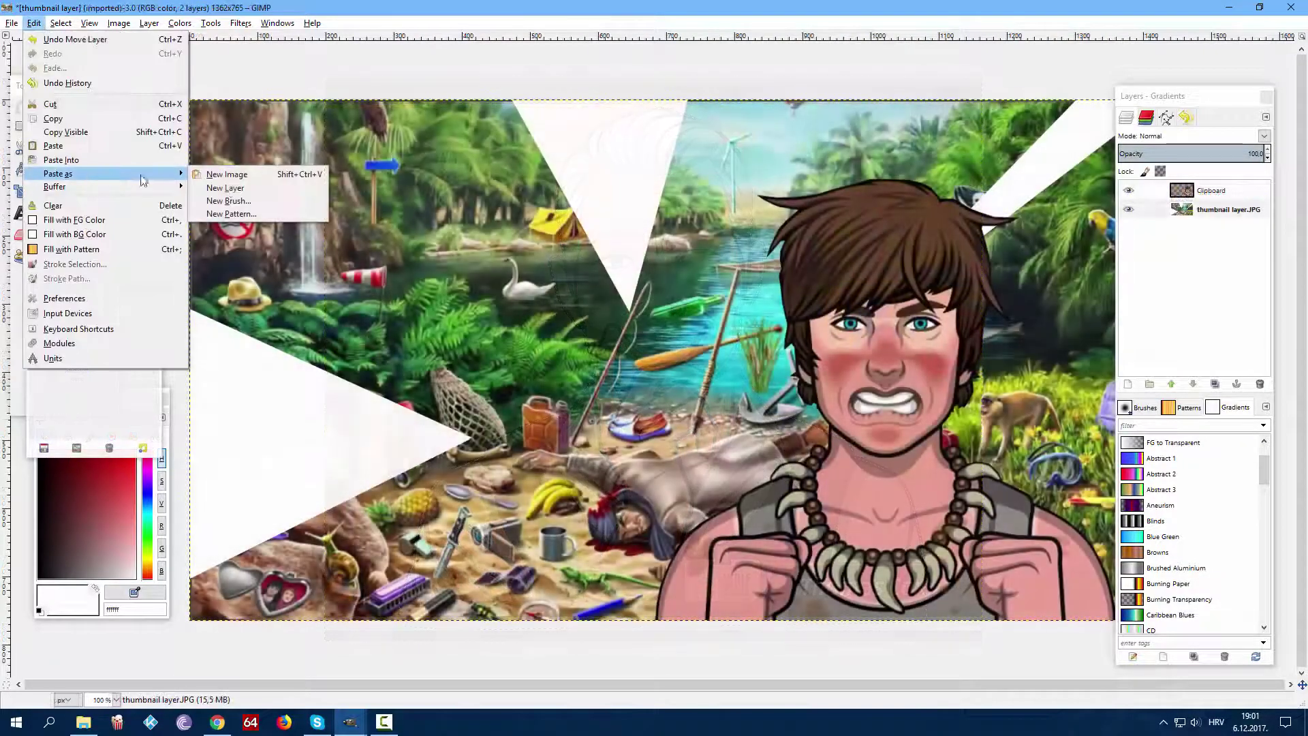
Paste the white-haired man as a new layer in the thumbnail layer image and place him lower-left beside the brown-haired character, shifted slightly right.
click(229, 186)
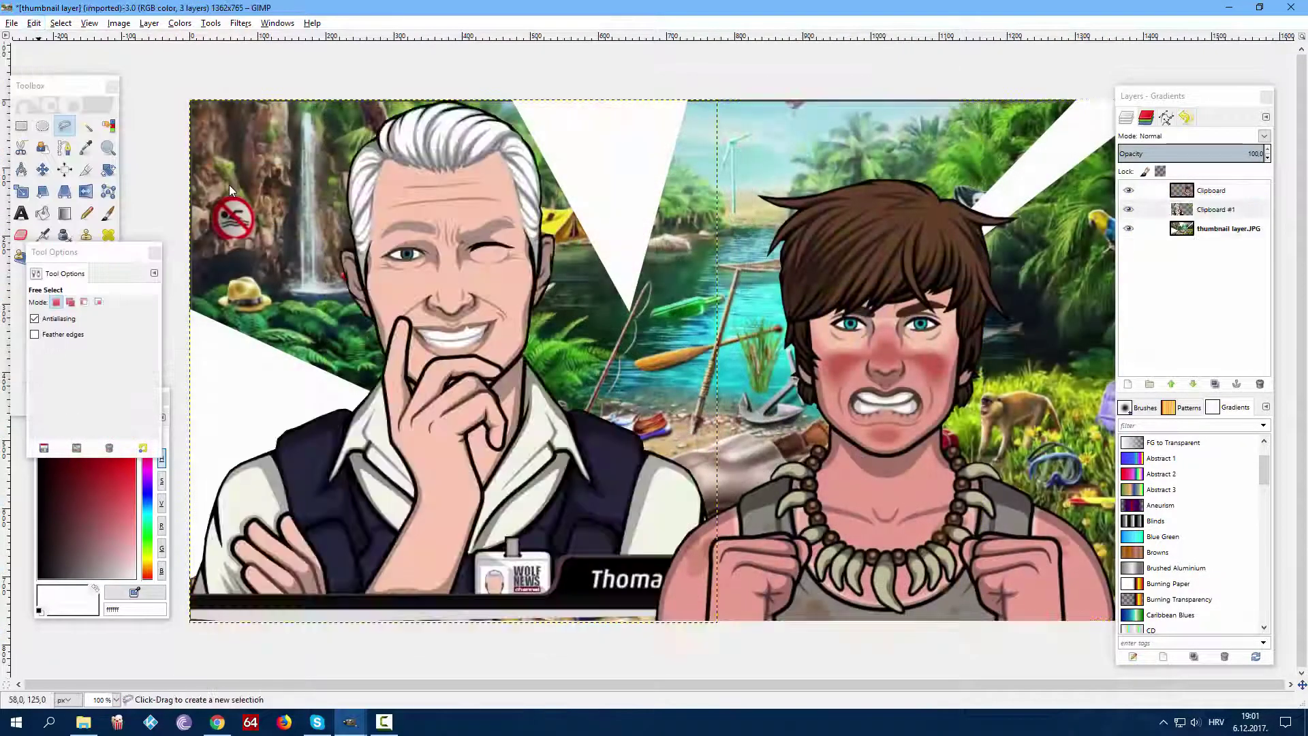
click(42, 169)
drag(476, 460, 459, 530)
drag(898, 582, 925, 586)
drag(434, 485, 431, 485)
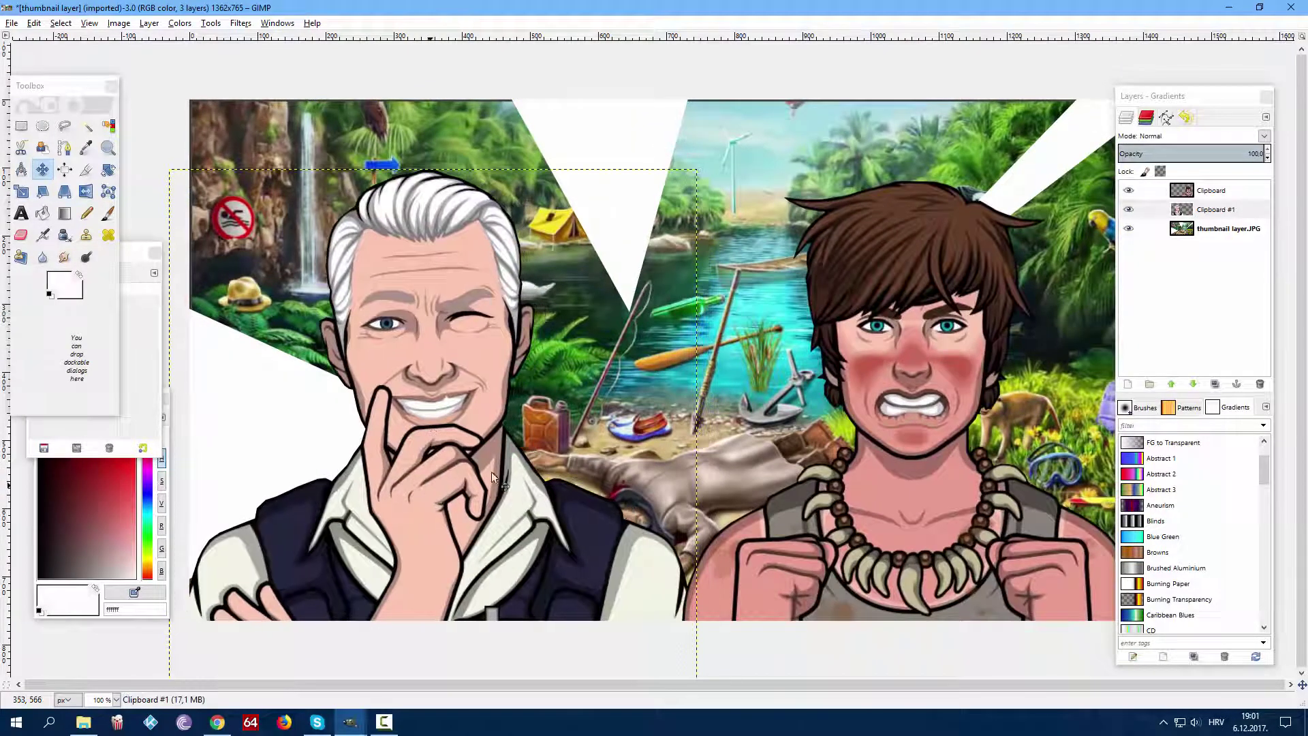
Colorize the thumbnail layer.JPG background layer with hue 39, saturation 65 and lightness -25.
click(1227, 230)
click(167, 25)
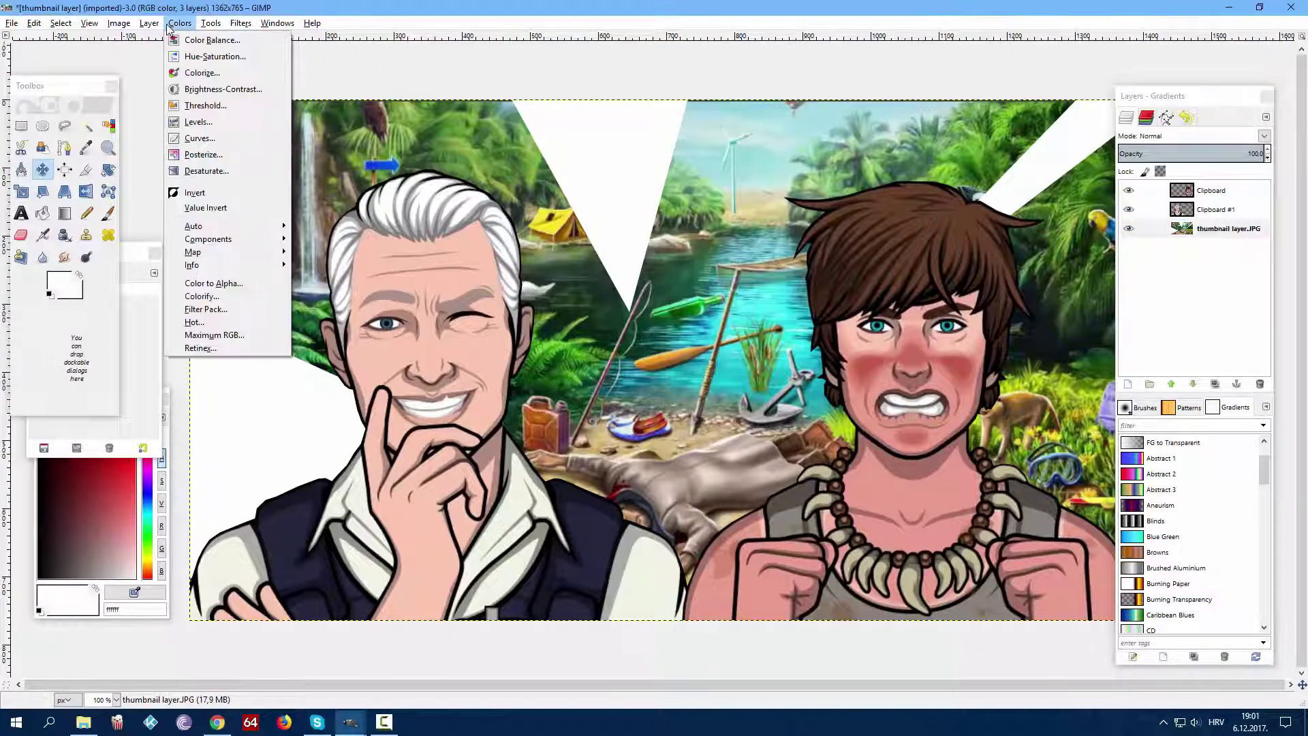
click(202, 82)
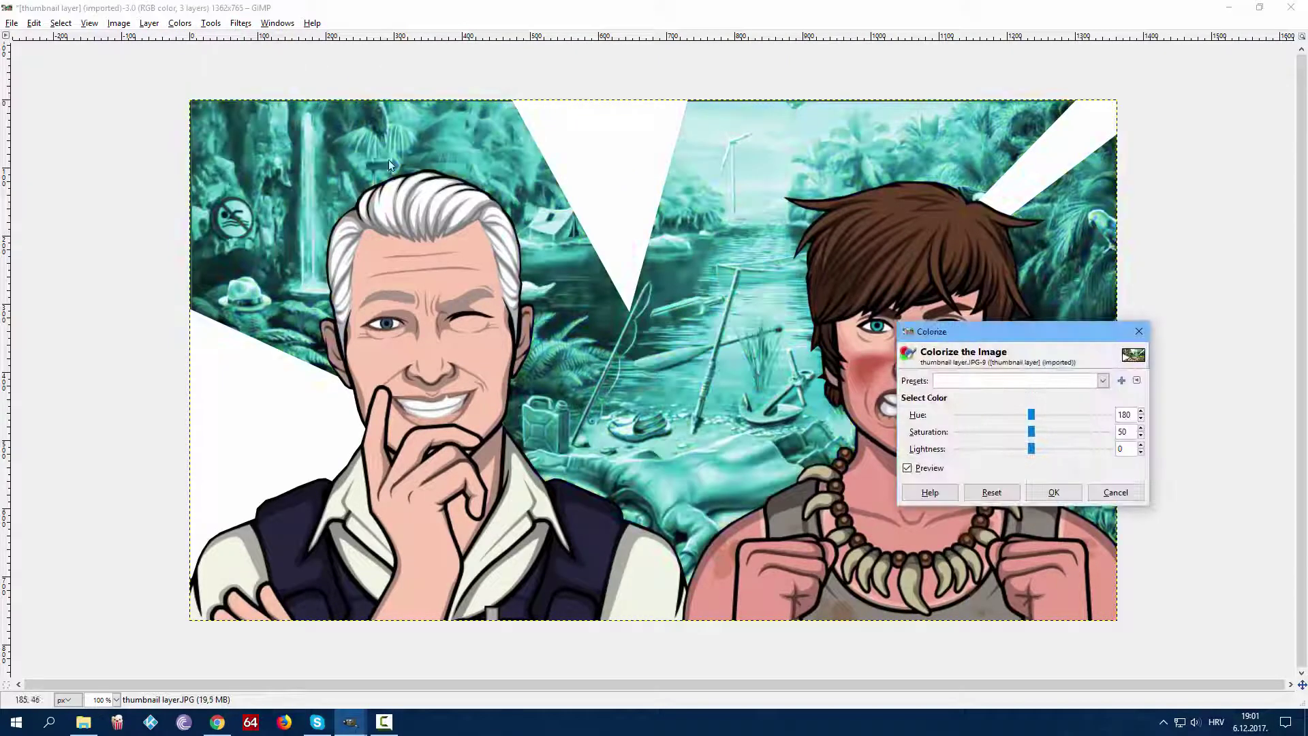
drag(1036, 417, 1015, 457)
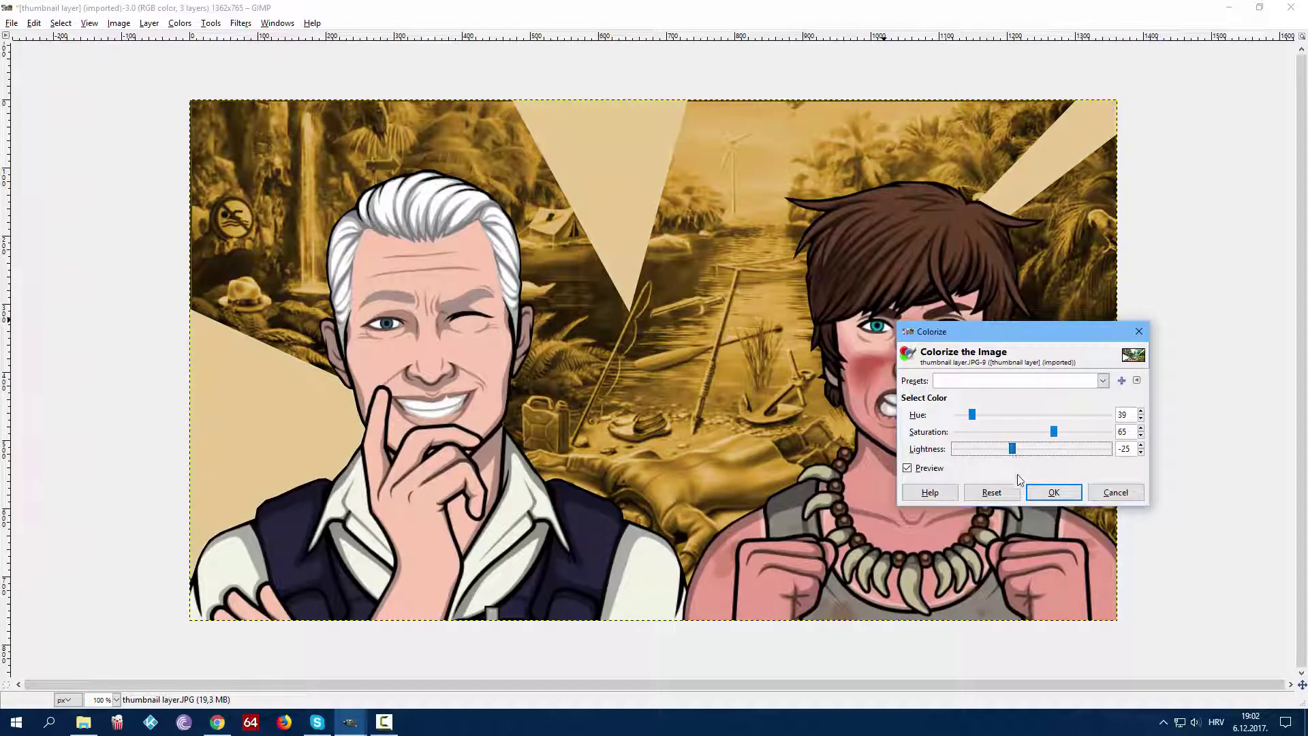
click(1054, 492)
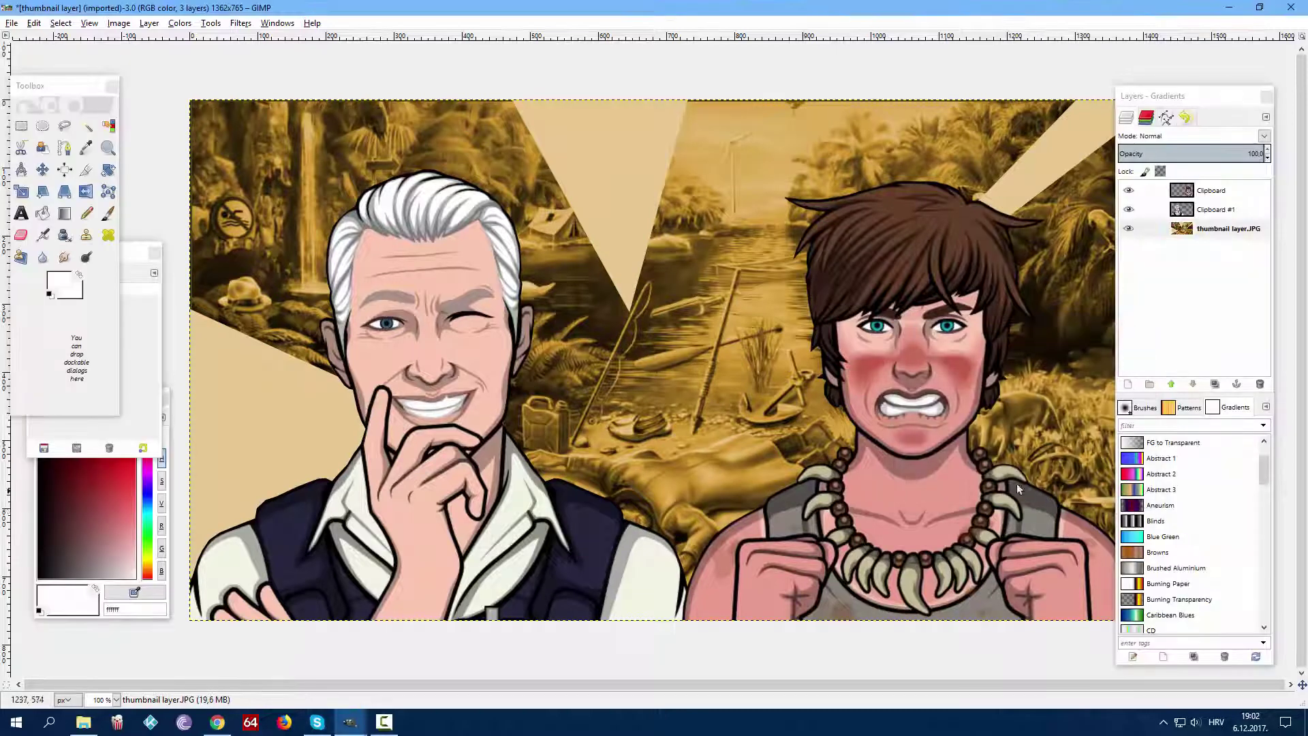
Draw a text frame about 1328 × 168 px across the upper part of the scene.
click(21, 213)
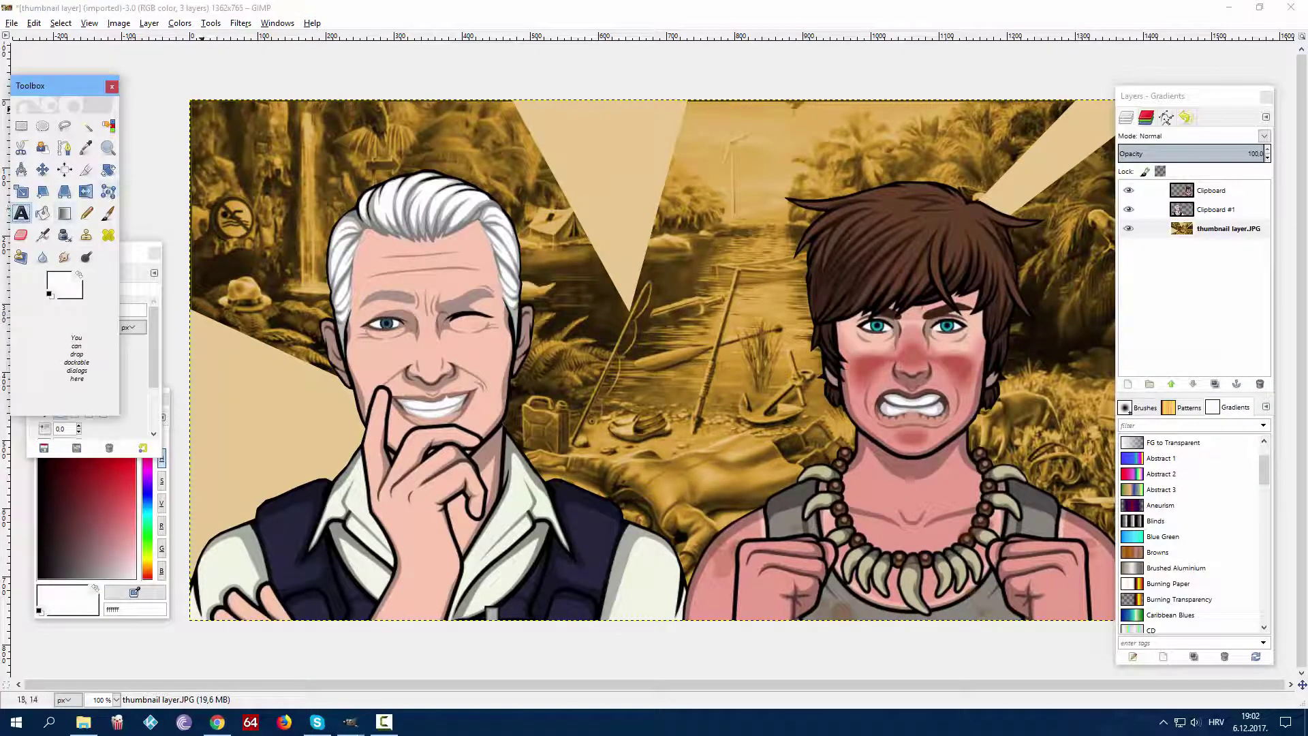
drag(203, 109, 590, 229)
drag(718, 244, 1107, 224)
drag(1182, 100, 1233, 114)
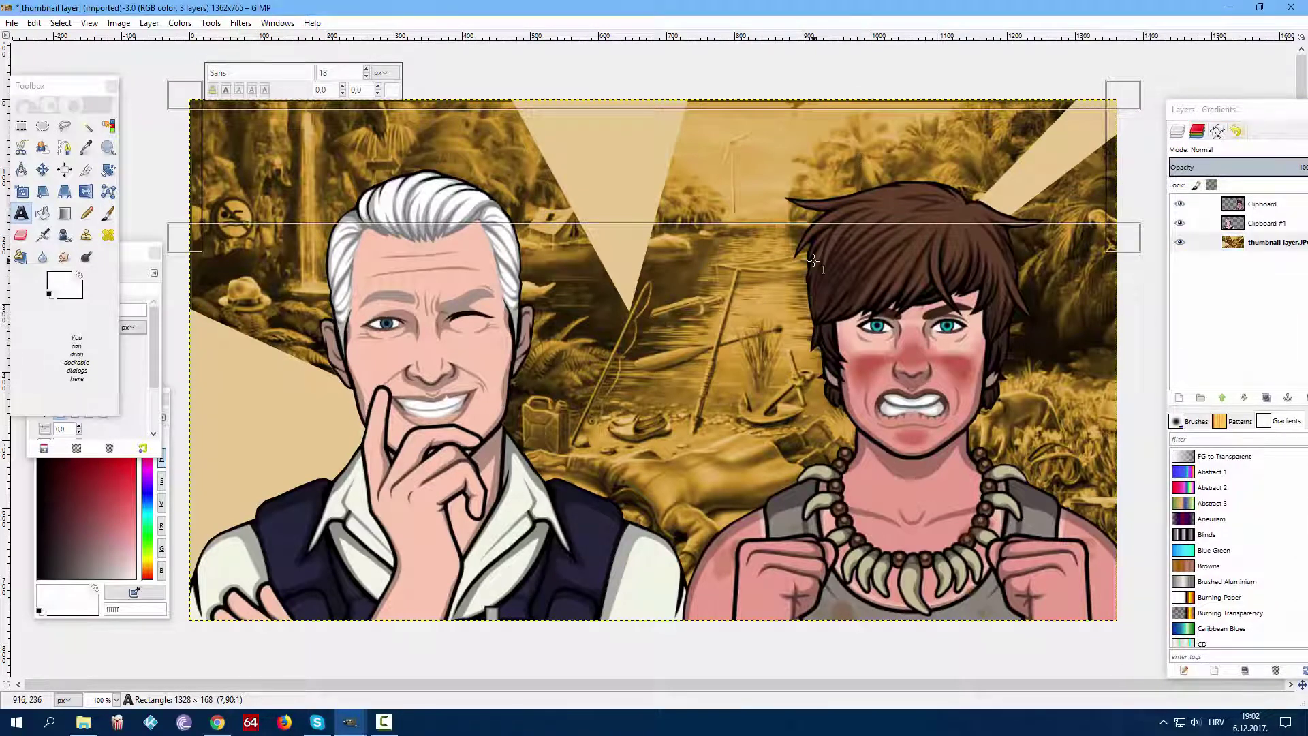
Set the text "CHAPTER 1" in bold Sans at 205 px and enlarge its frame to about 1328 × 271 px.
drag(272, 118, 202, 113)
click(392, 89)
click(431, 164)
click(427, 215)
click(366, 69)
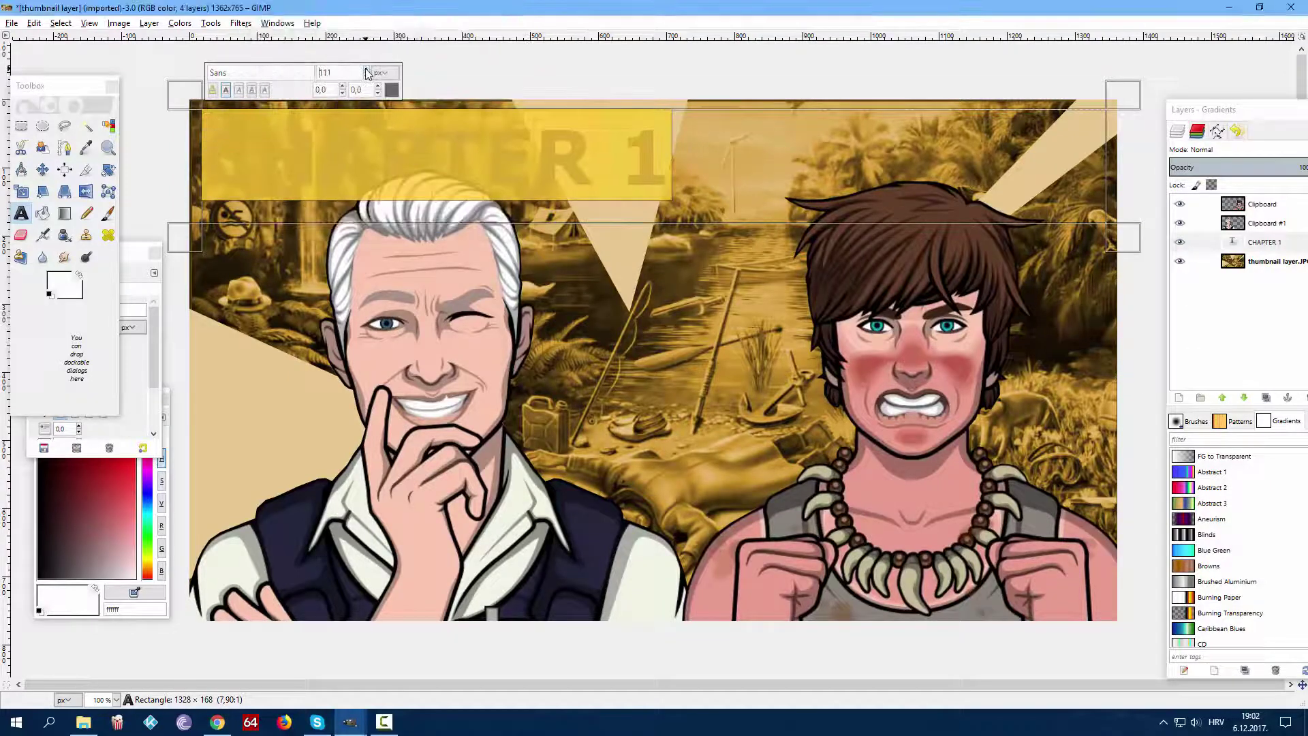
drag(575, 96, 575, 91)
drag(578, 246, 579, 308)
click(736, 180)
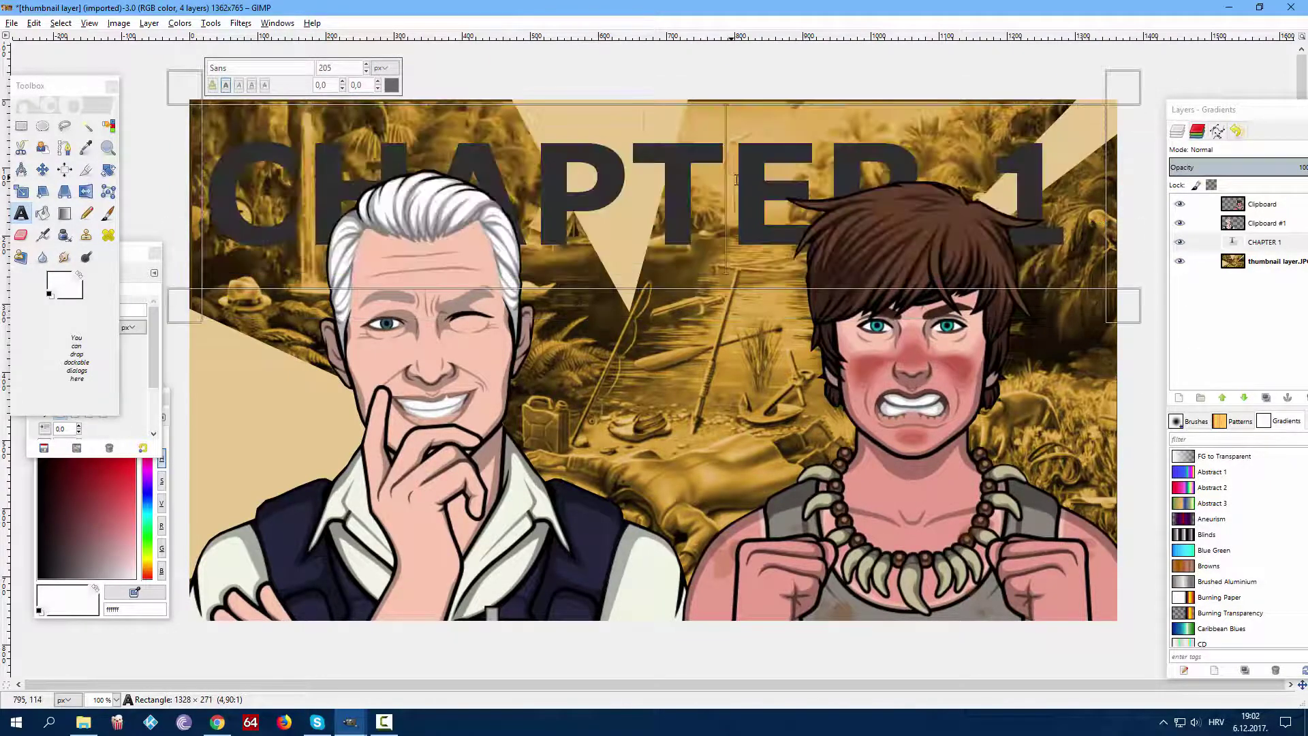
Change the color of the whole "CHAPTER 1" text to black (000000).
key(ctrl+a)
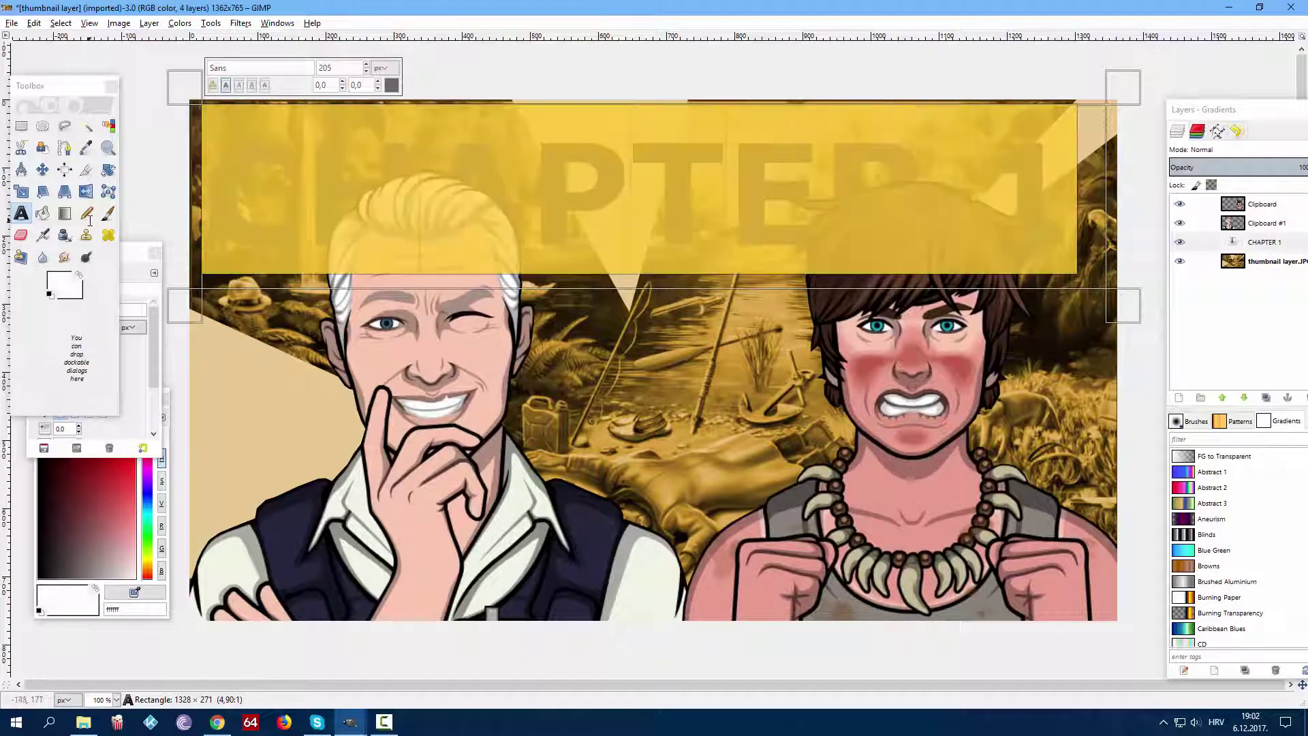
click(392, 84)
drag(363, 118, 225, 234)
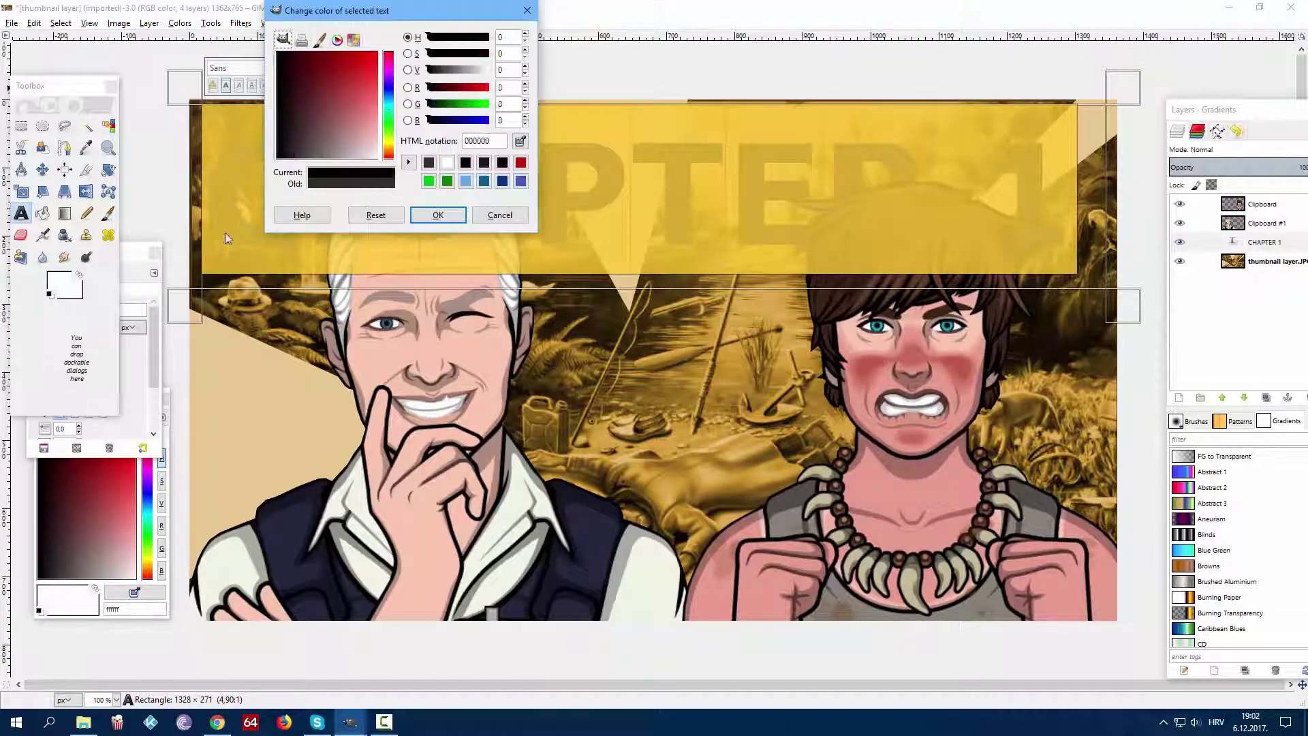
click(430, 219)
click(791, 176)
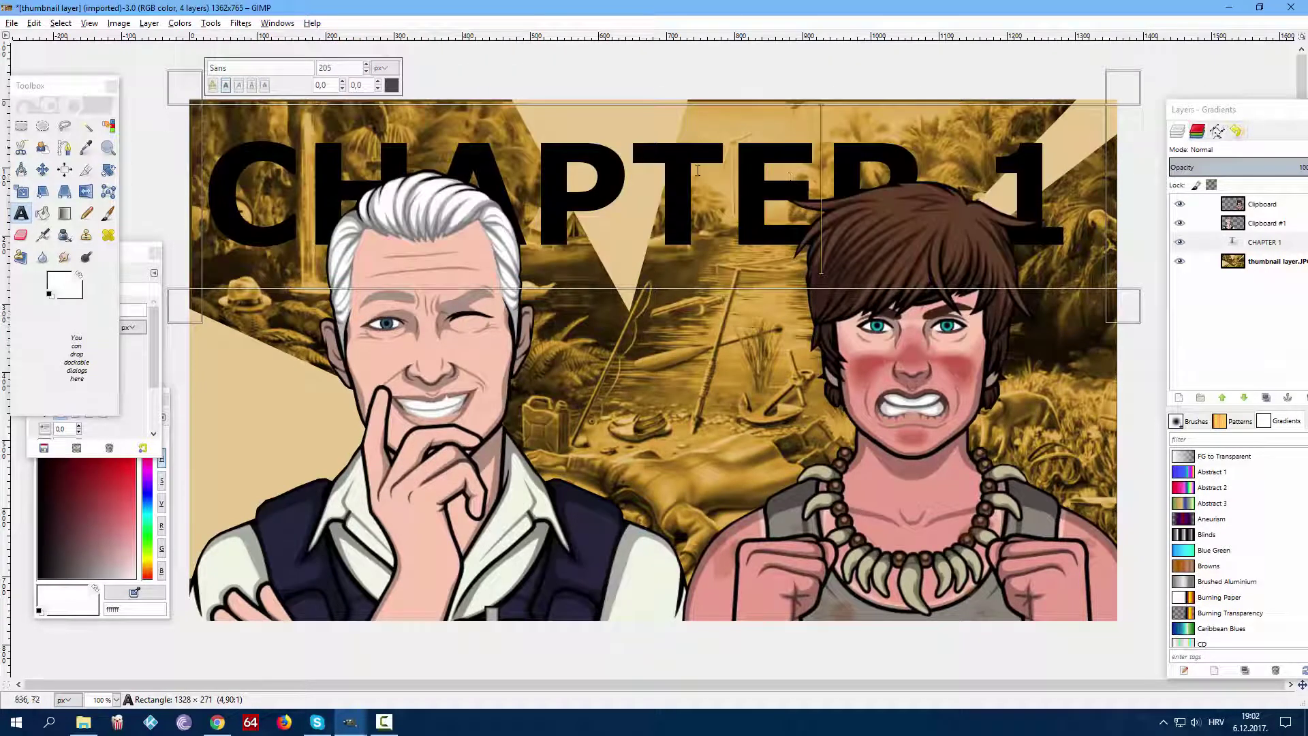
Add a second "CHAPTER 1" in bold white at 205 px and move it over the black text, offset slightly up and left.
drag(203, 347, 1084, 533)
text(CHAPTER 1)
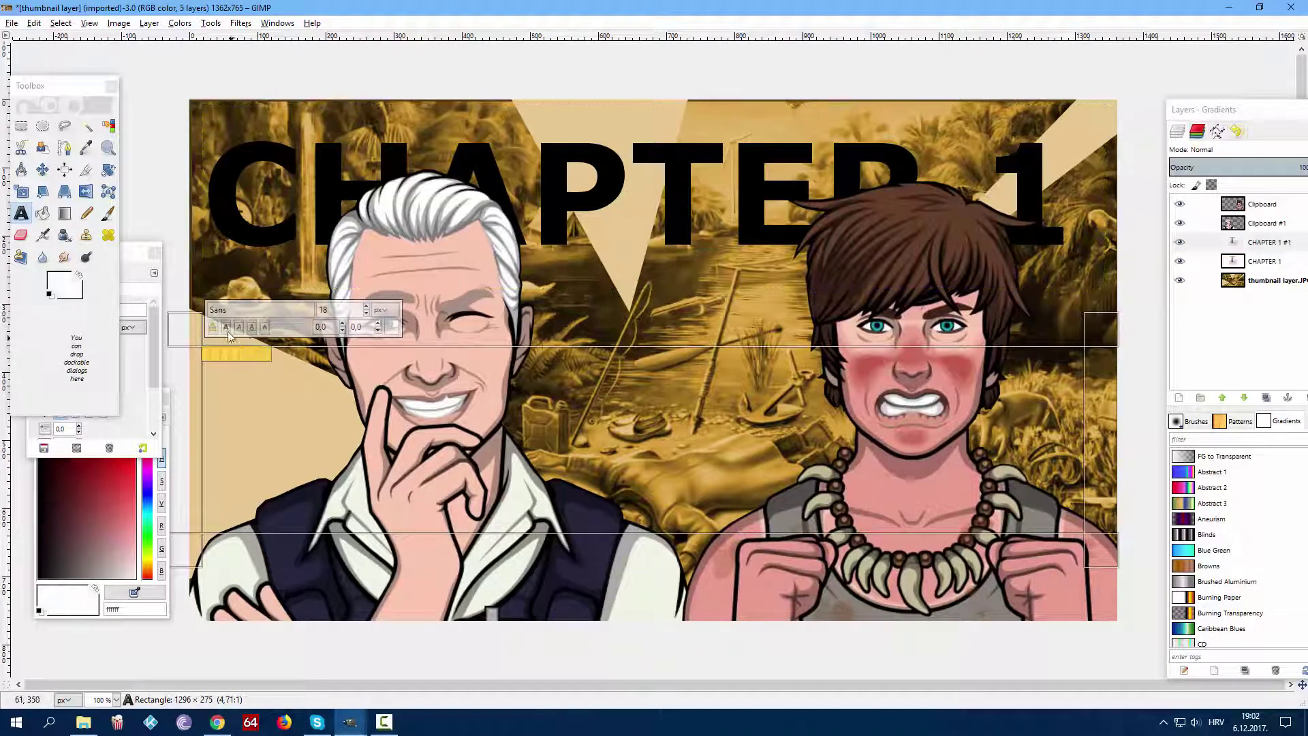
click(226, 328)
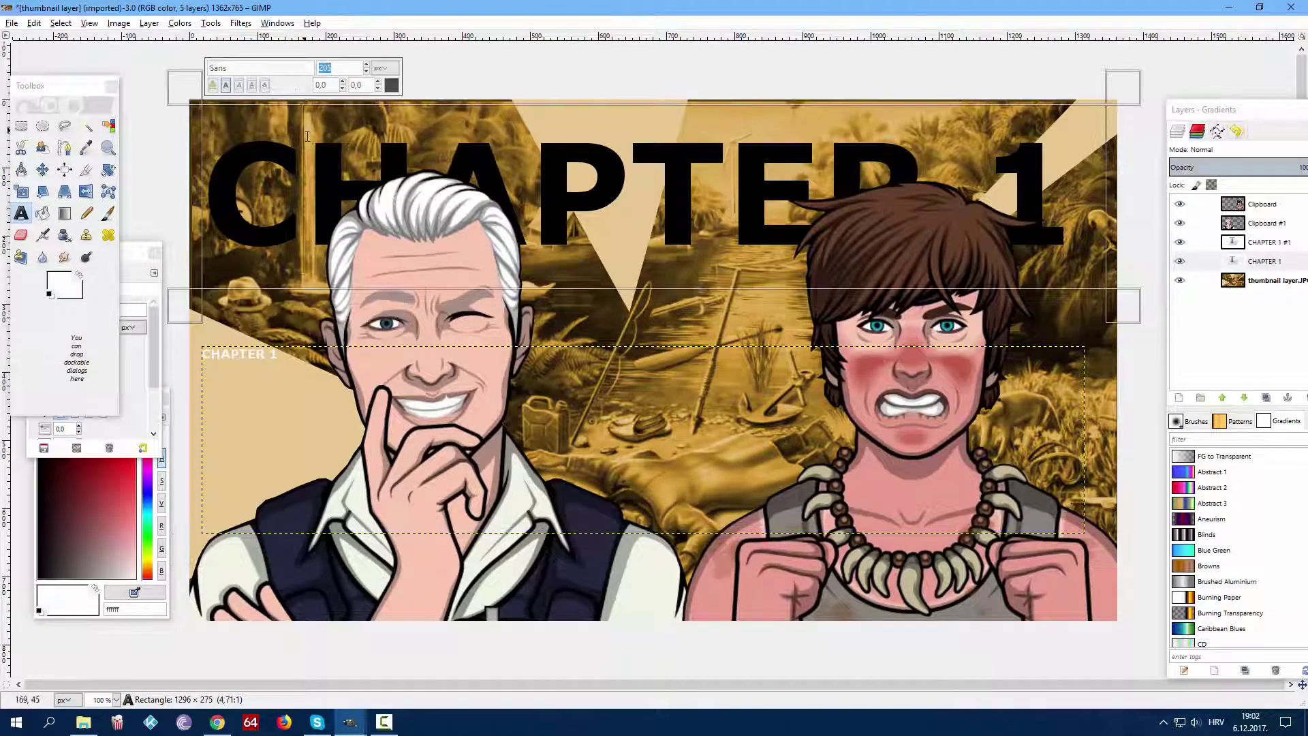
click(285, 356)
key(ctrl+a)
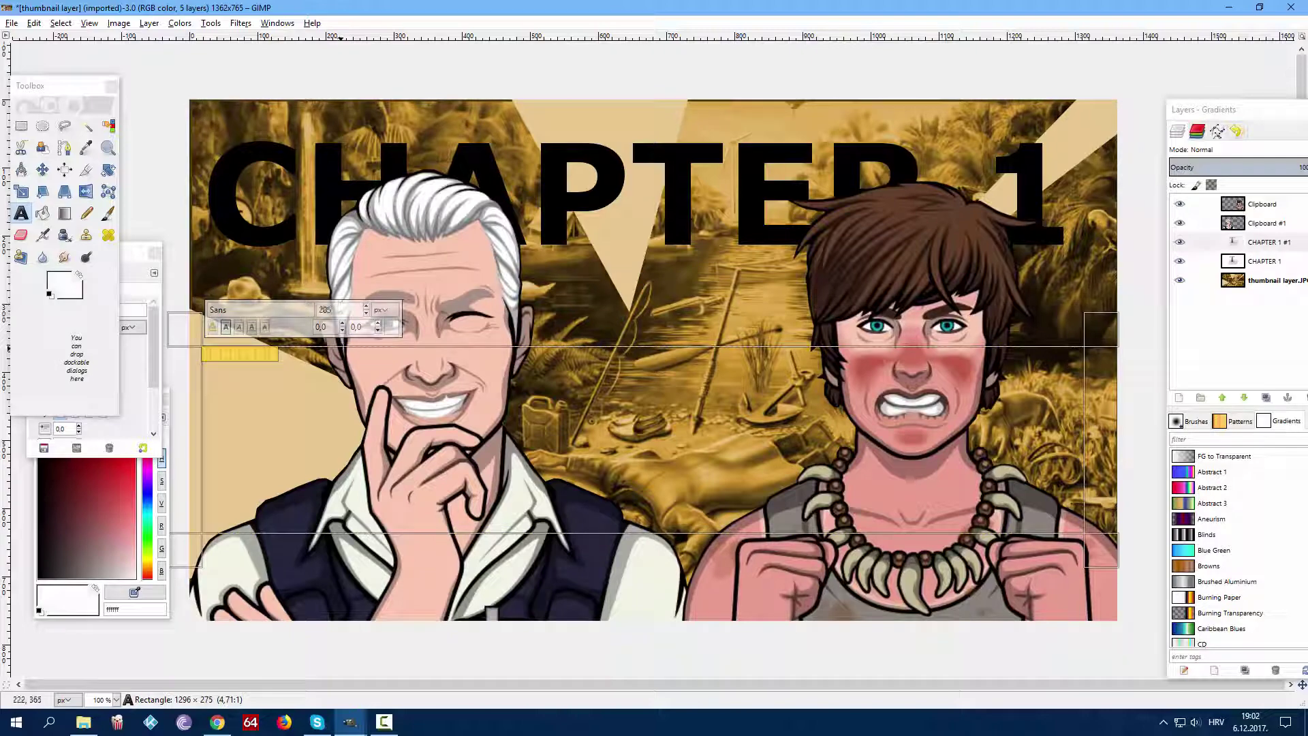
text(205)
key(Return)
click(43, 169)
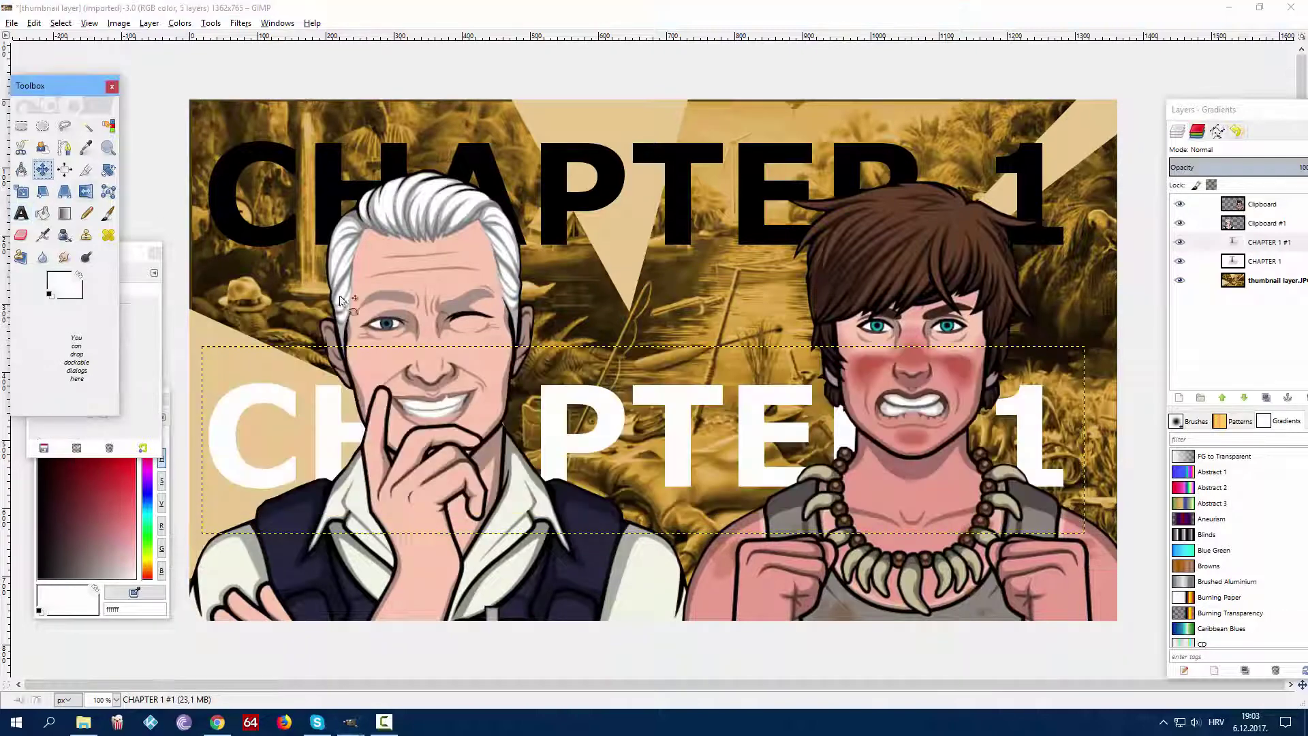
drag(610, 424, 608, 179)
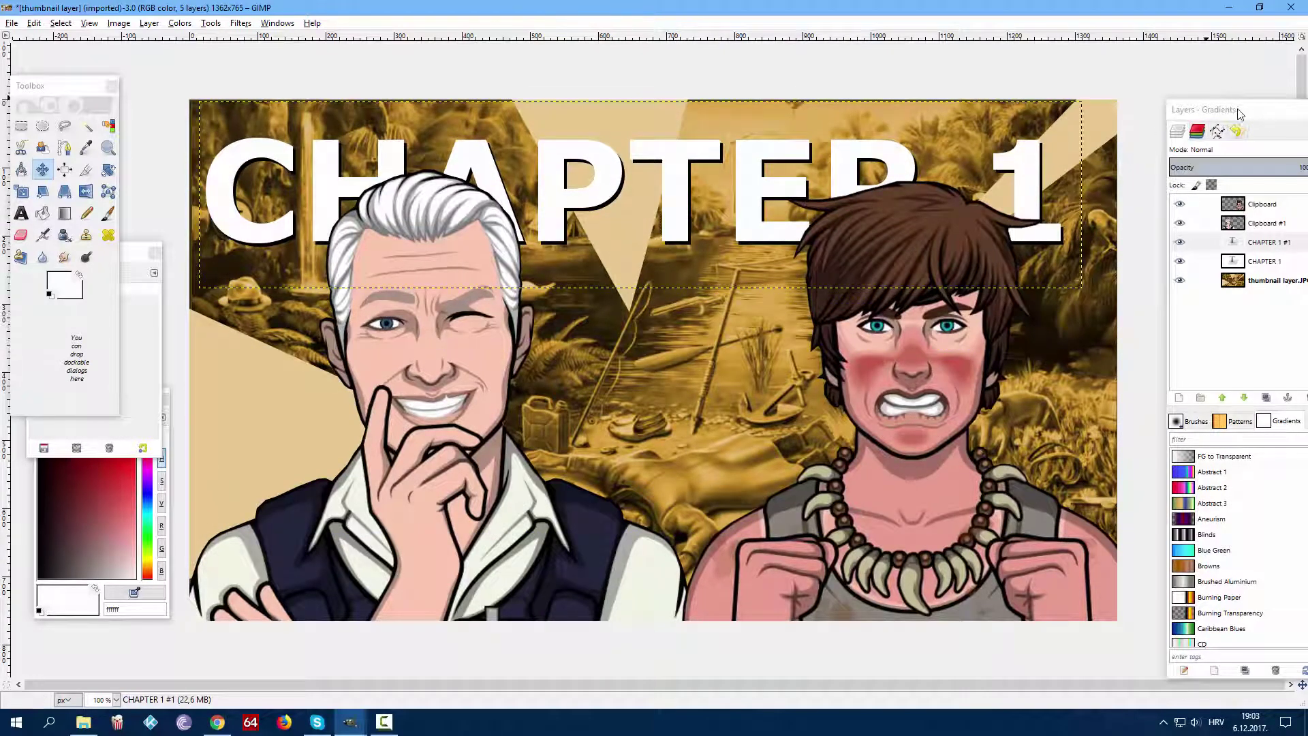
Create a selection from the alpha of the white "CHAPTER 1" text layer.
drag(1239, 114, 1189, 93)
right_click(1230, 226)
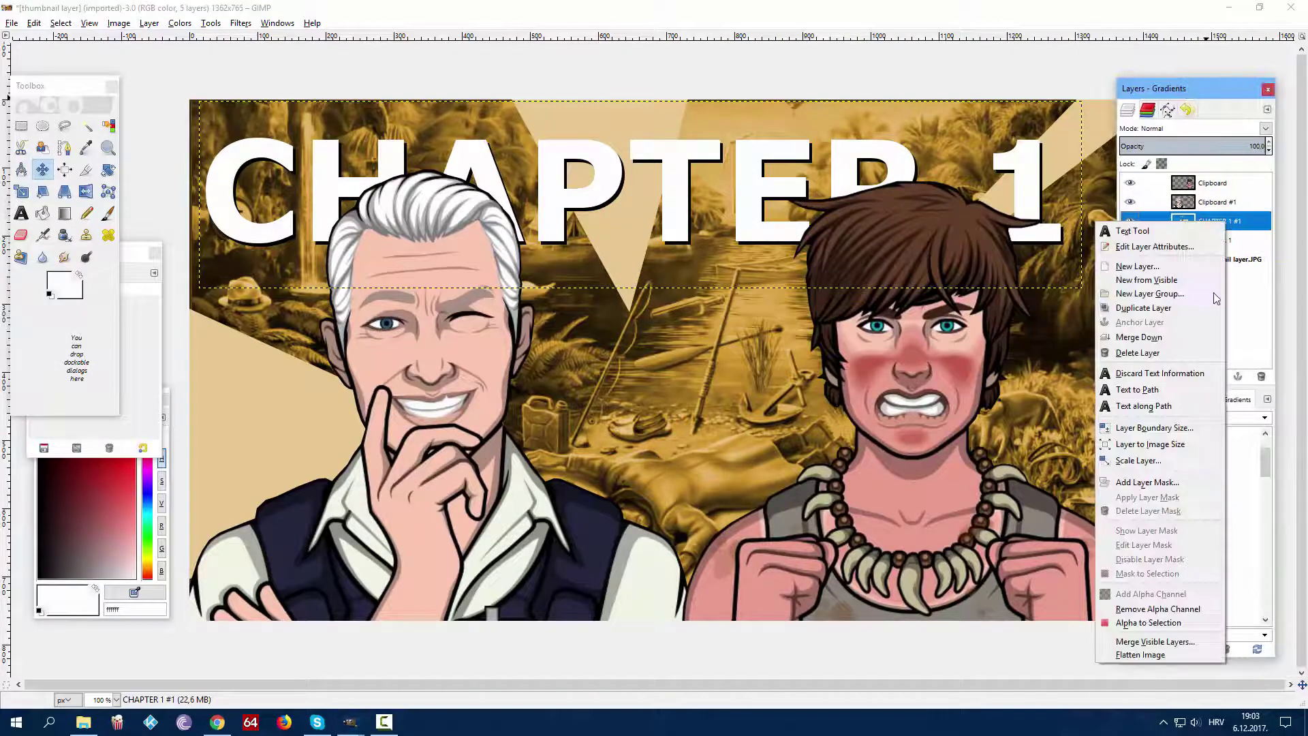
click(1164, 623)
Activate the Blend tool and set the foreground color to dark orange (b6700c).
click(66, 209)
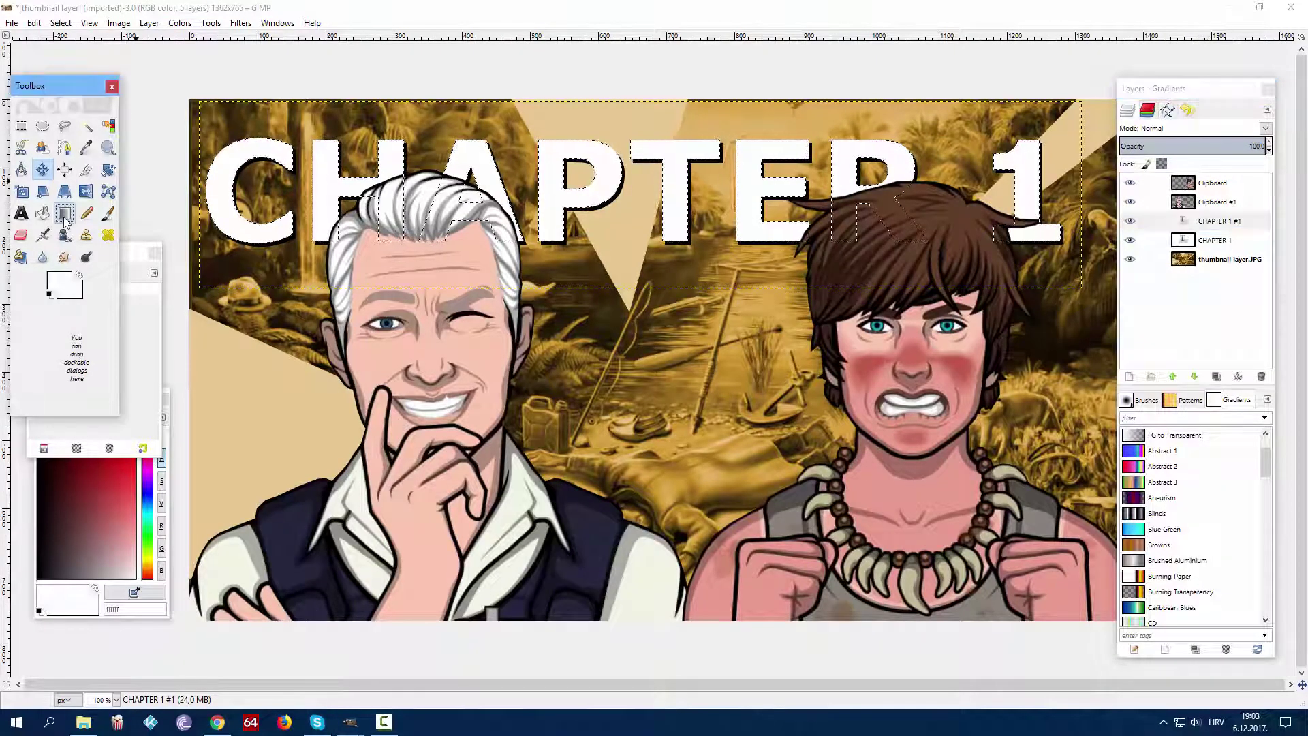
click(106, 501)
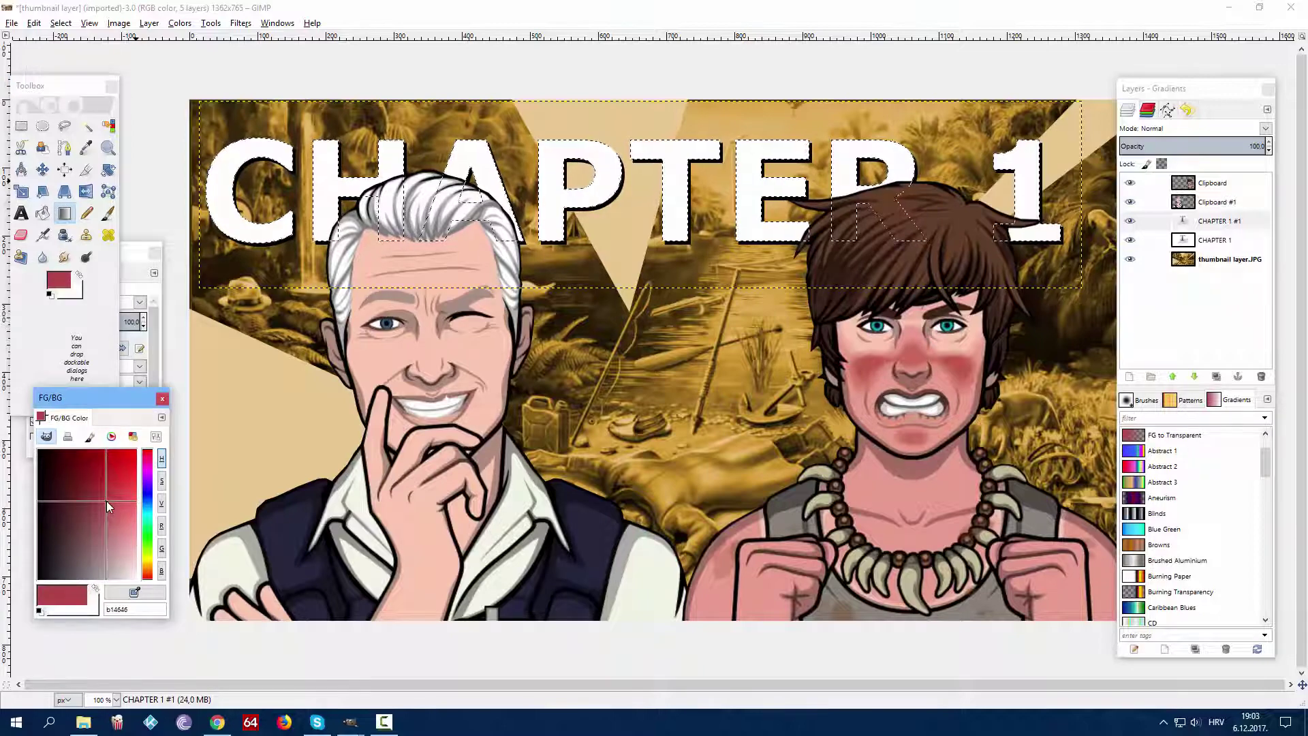
drag(106, 501, 111, 522)
drag(149, 574, 148, 569)
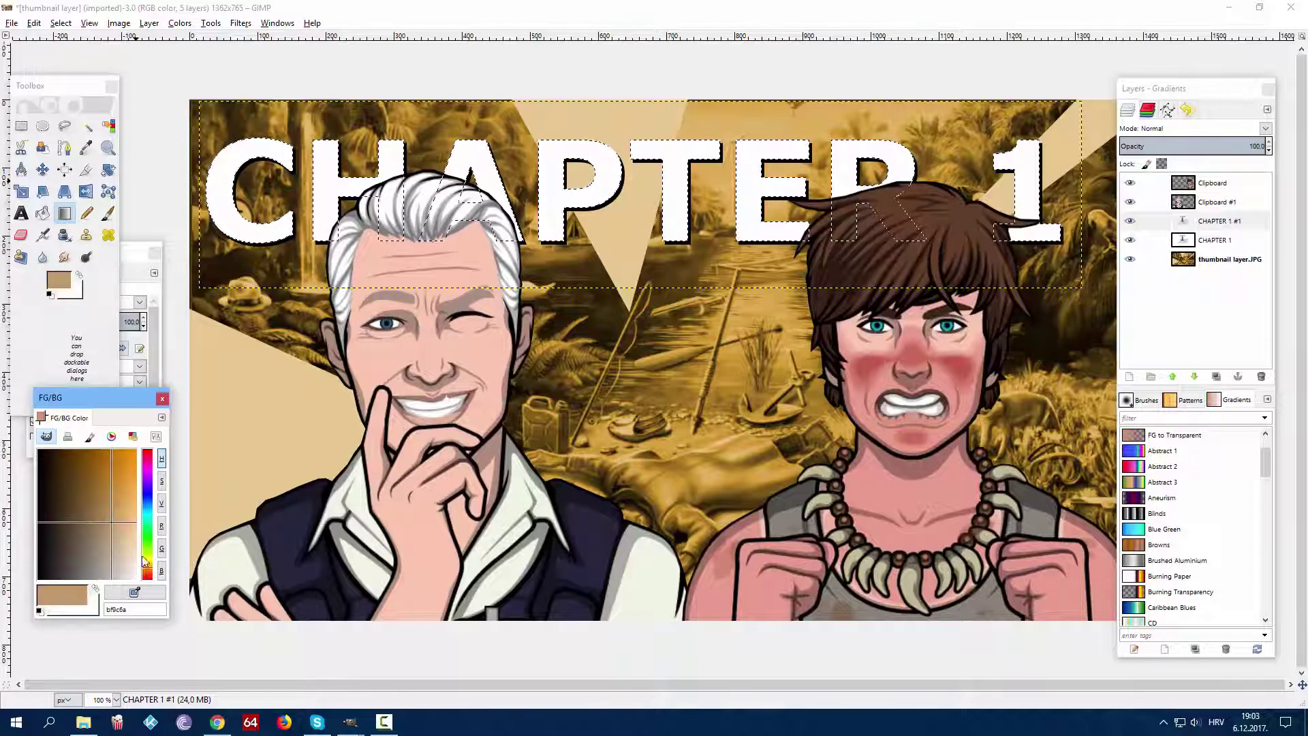
drag(106, 518, 109, 458)
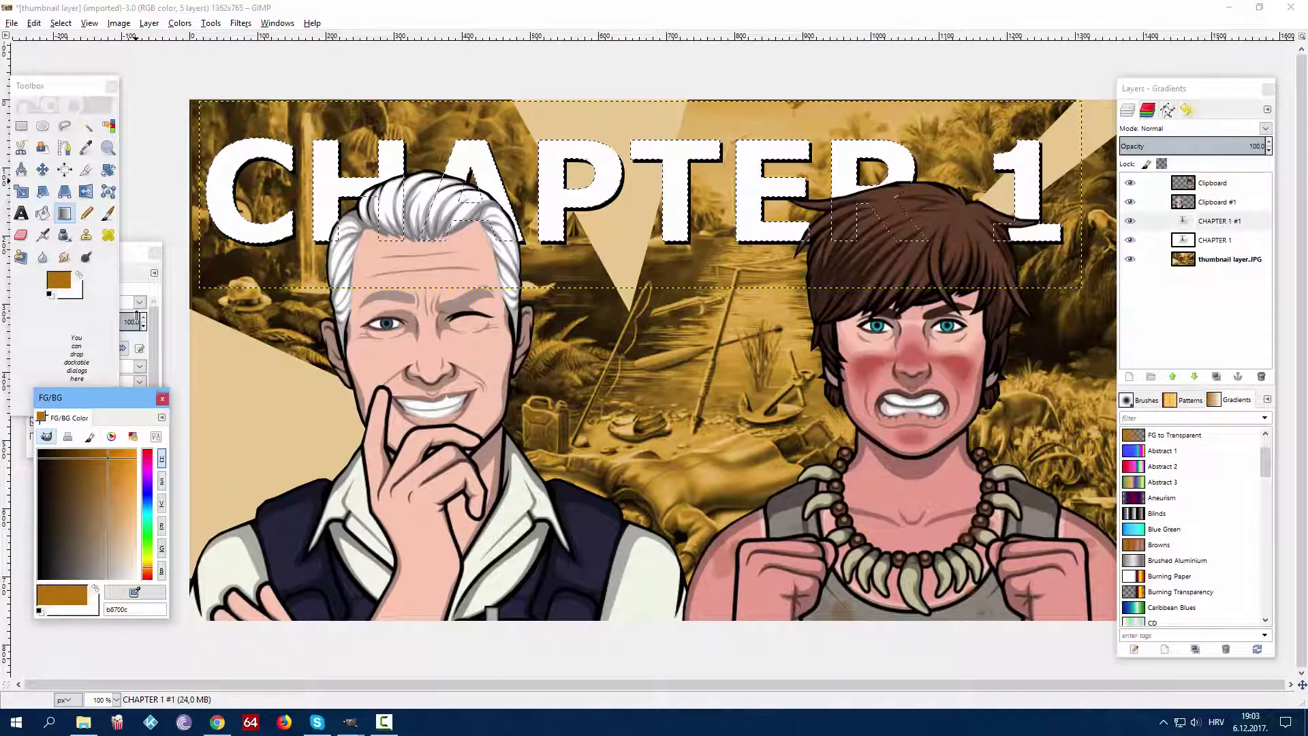
Apply a linear FG to Transparent gradient to the selected letters, running from their lower edge up to near their tops.
click(136, 267)
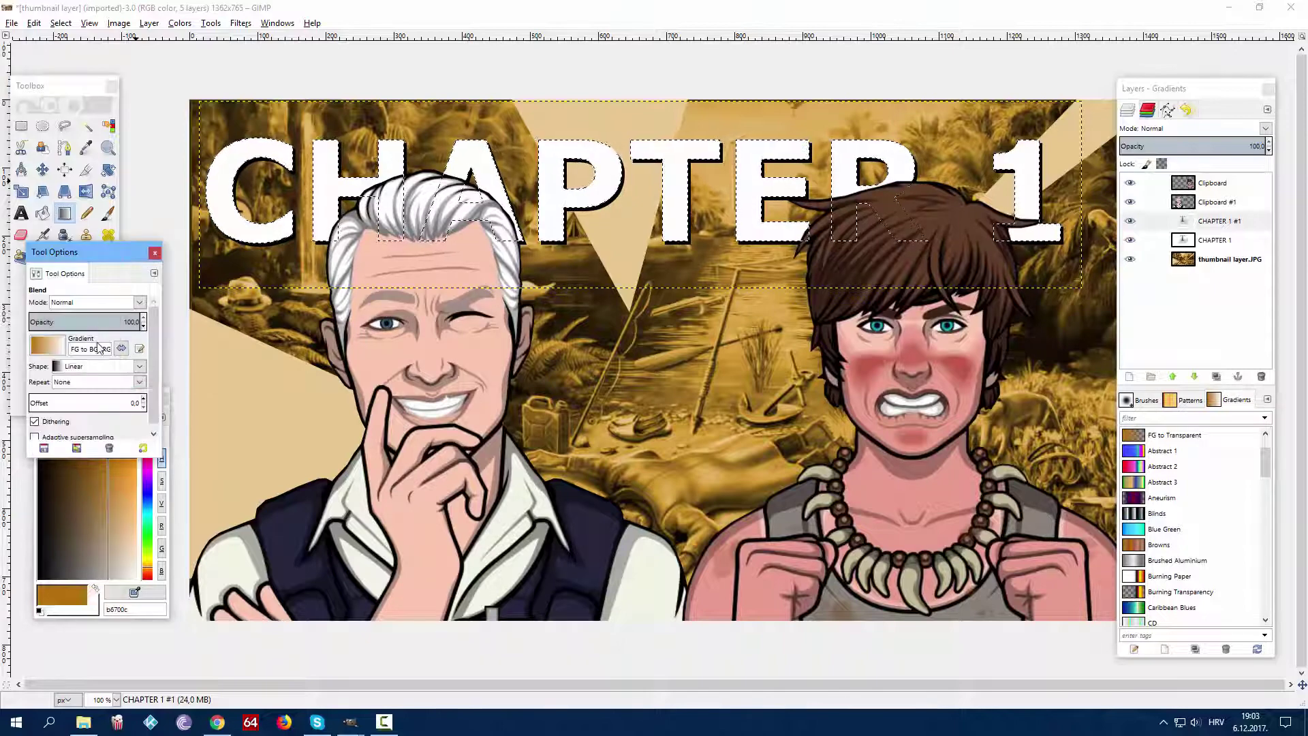
click(47, 347)
click(75, 432)
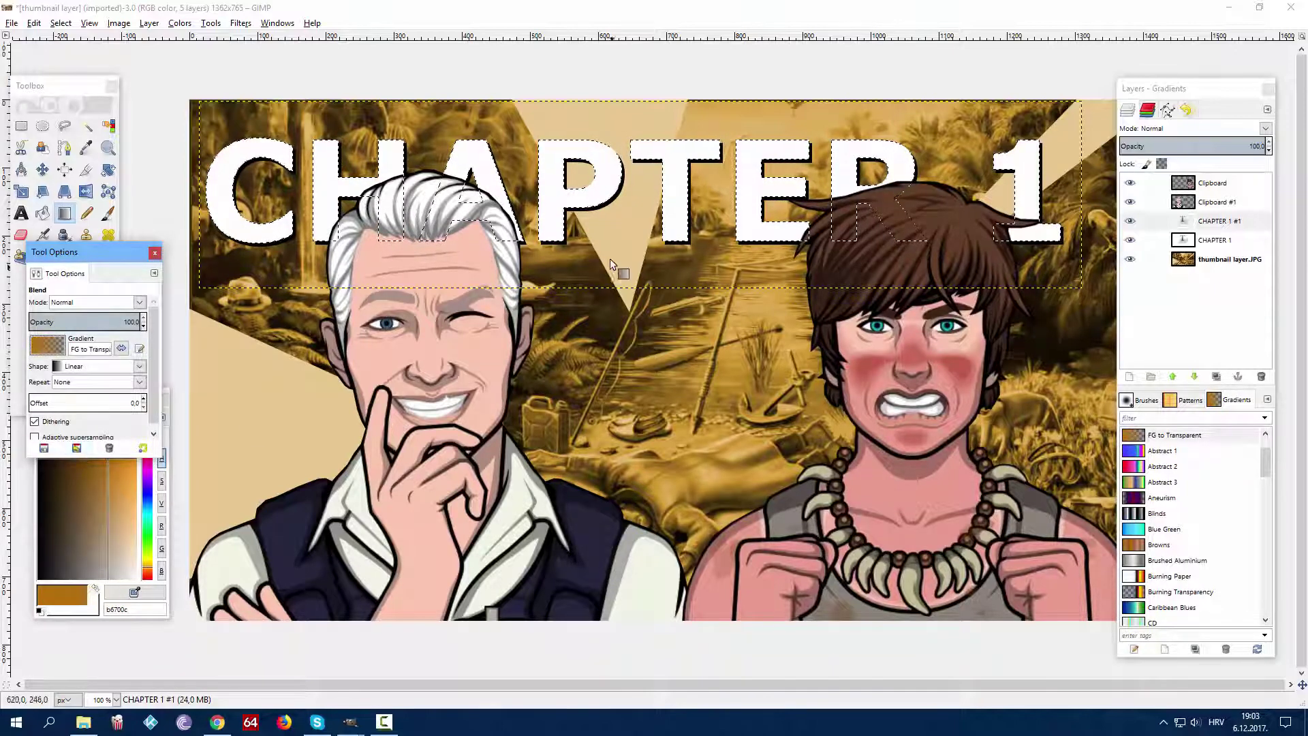
drag(609, 245, 610, 151)
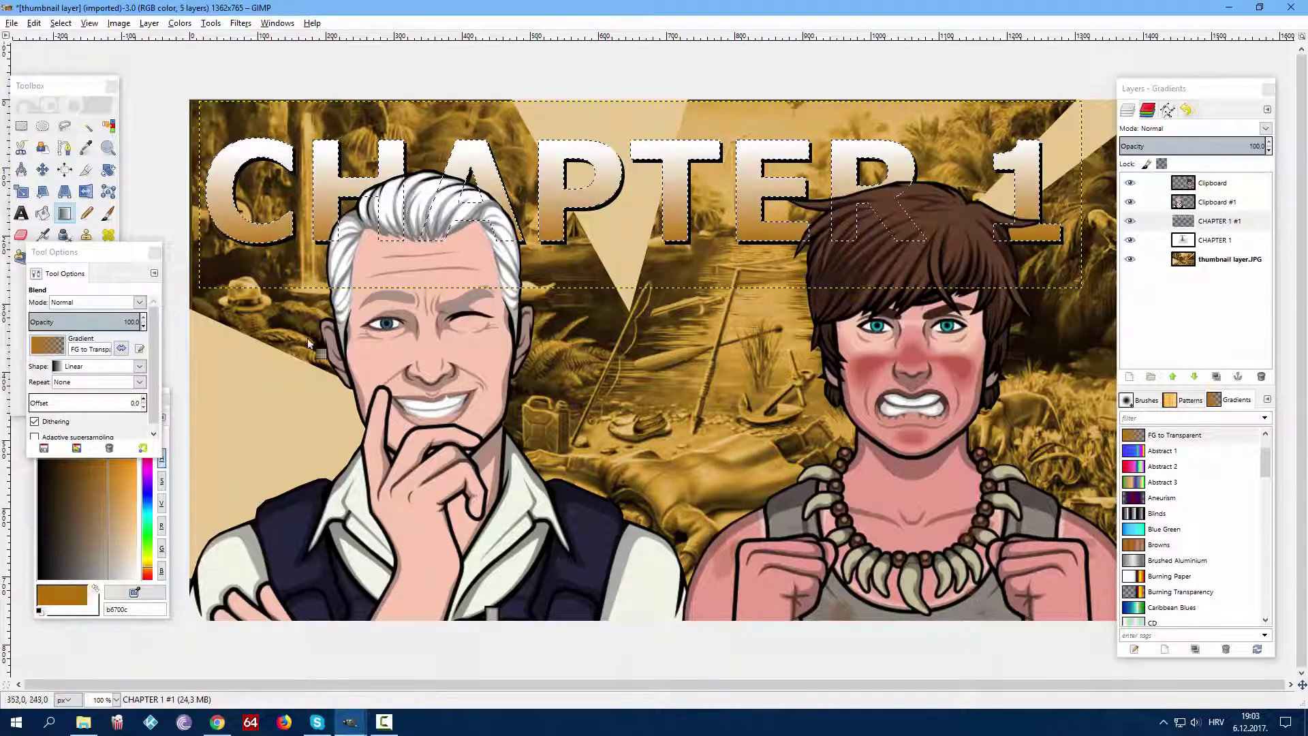
Apply an olive-green (aa9d2b) FG to Transparent gradient from the tops of the selected "CHAPTER 1" letters downward, and clear the selection.
click(149, 562)
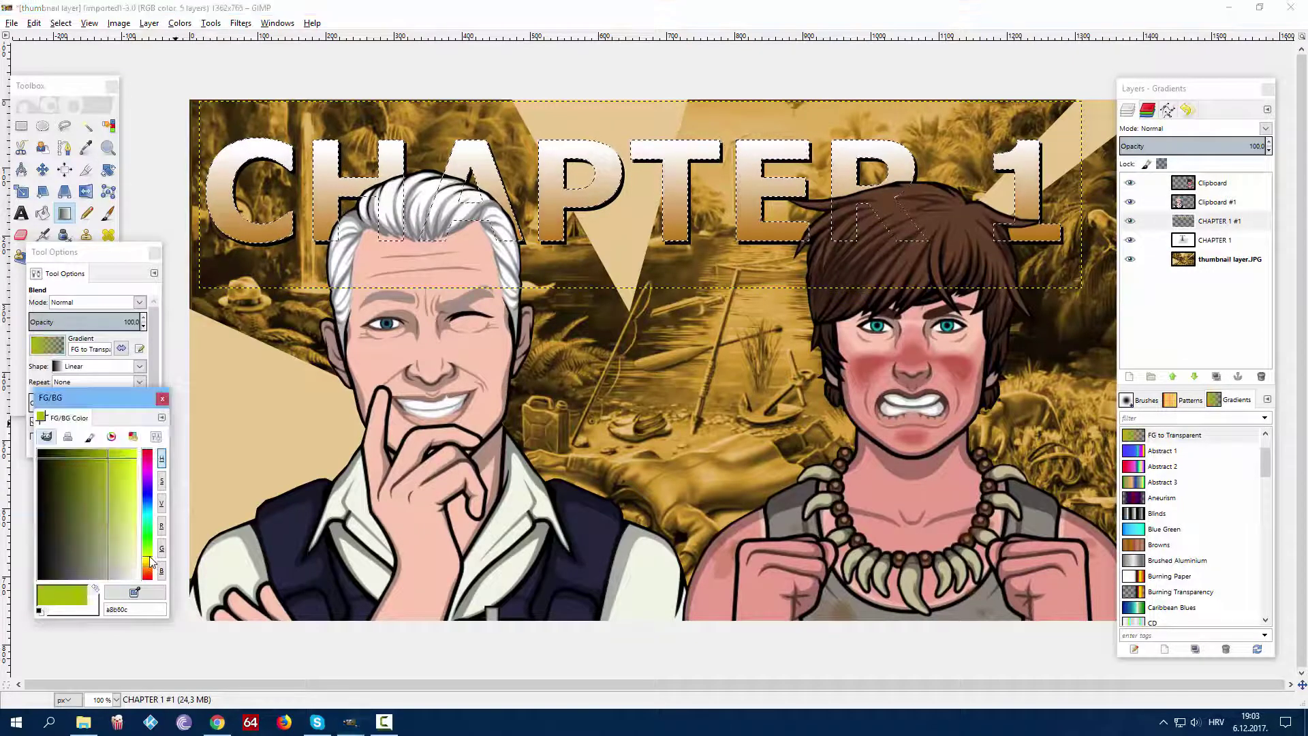
drag(111, 457, 122, 462)
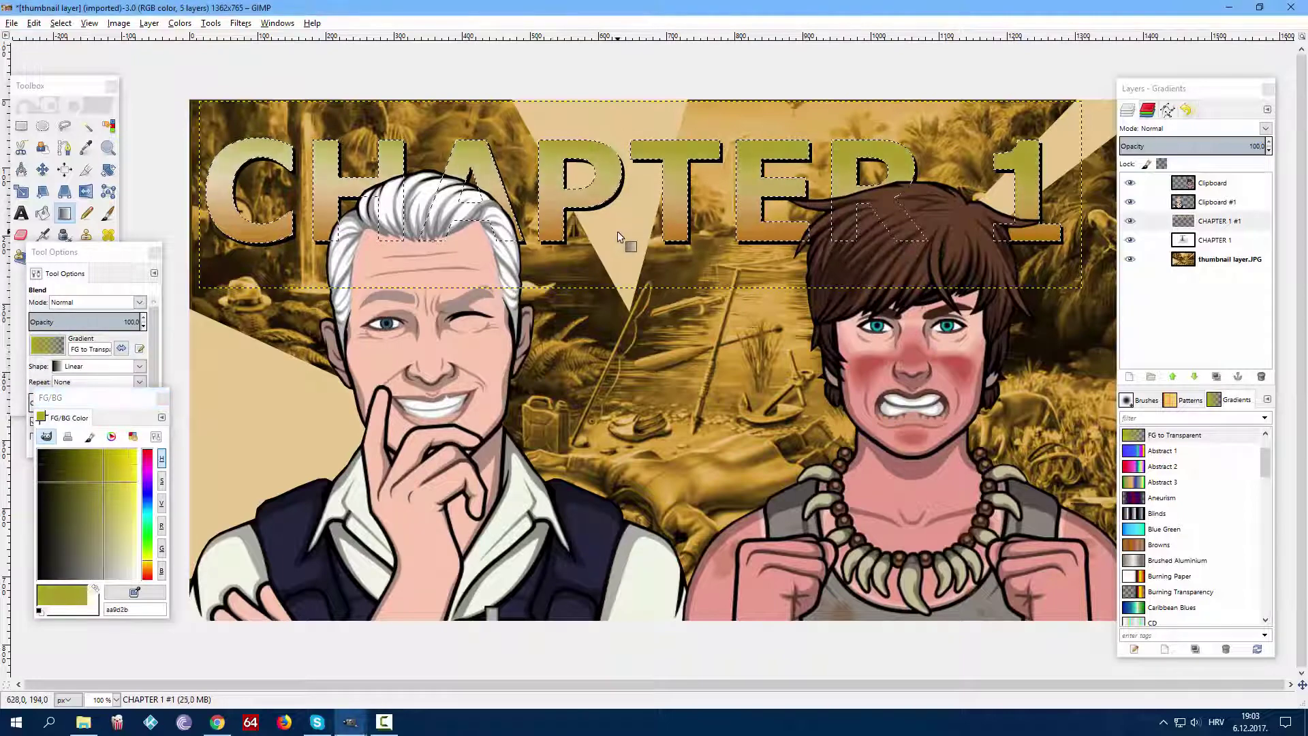
click(61, 23)
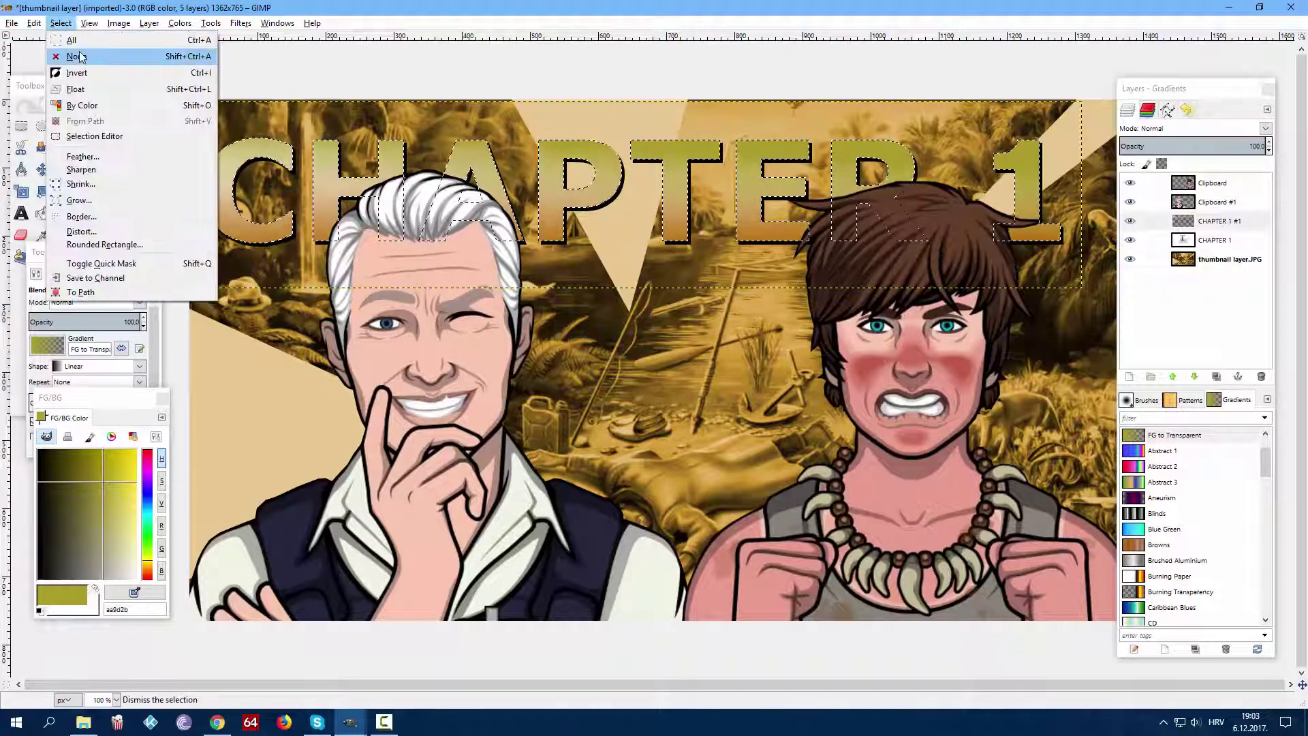
click(80, 57)
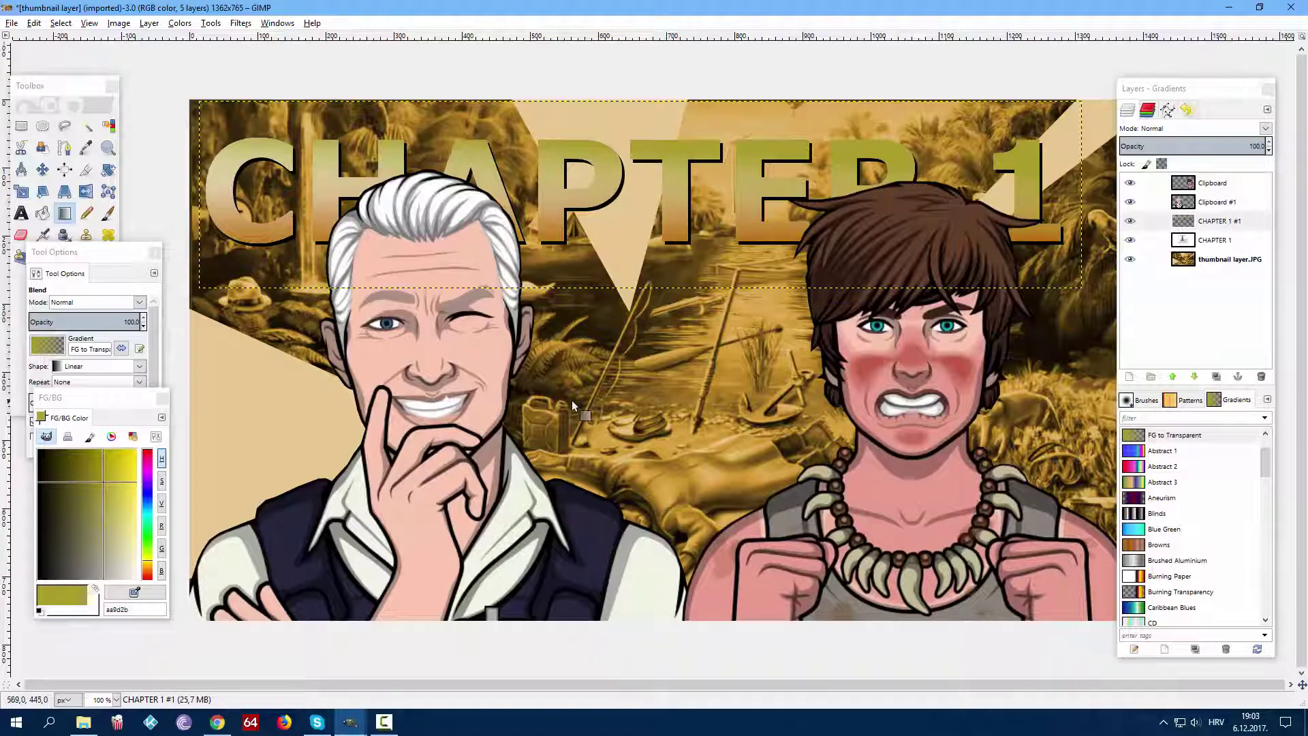
On the thumbnail layer.JPG background, apply a dark orange (b67714) transparent gradient from the lower edge up to about mid-height.
click(1227, 261)
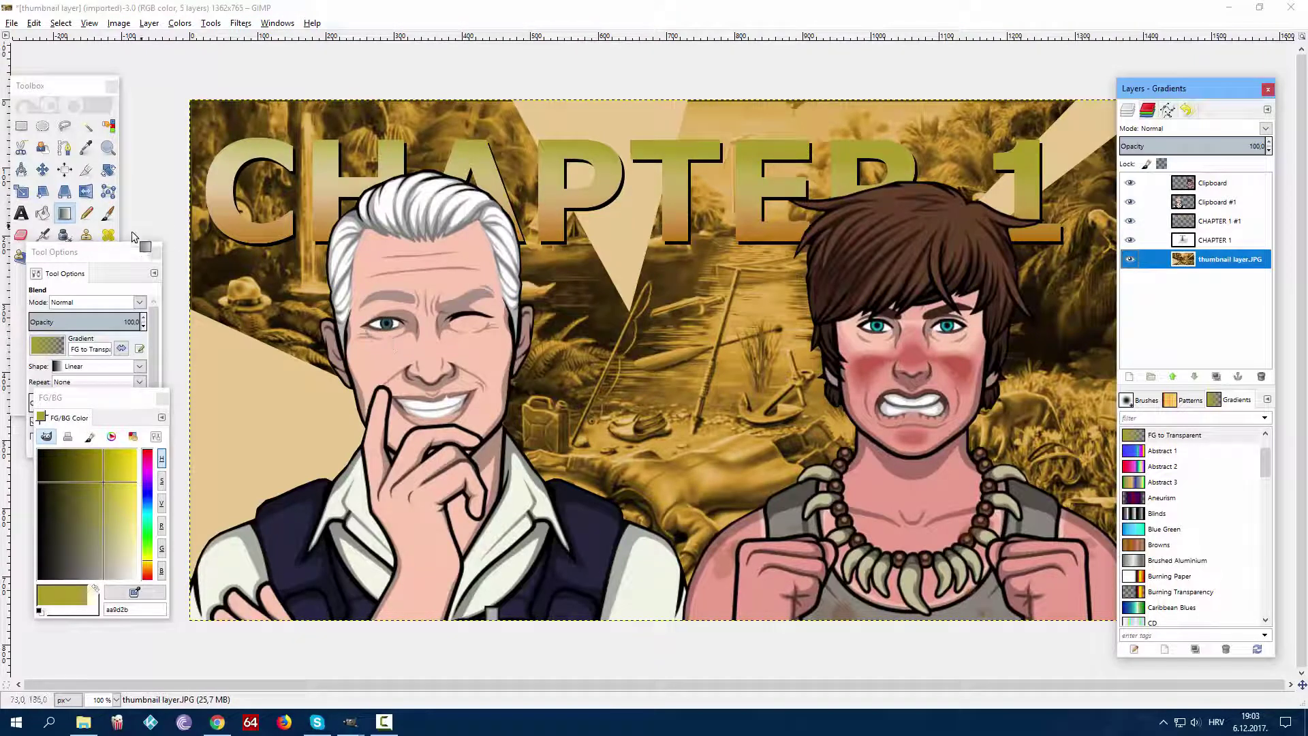
click(147, 572)
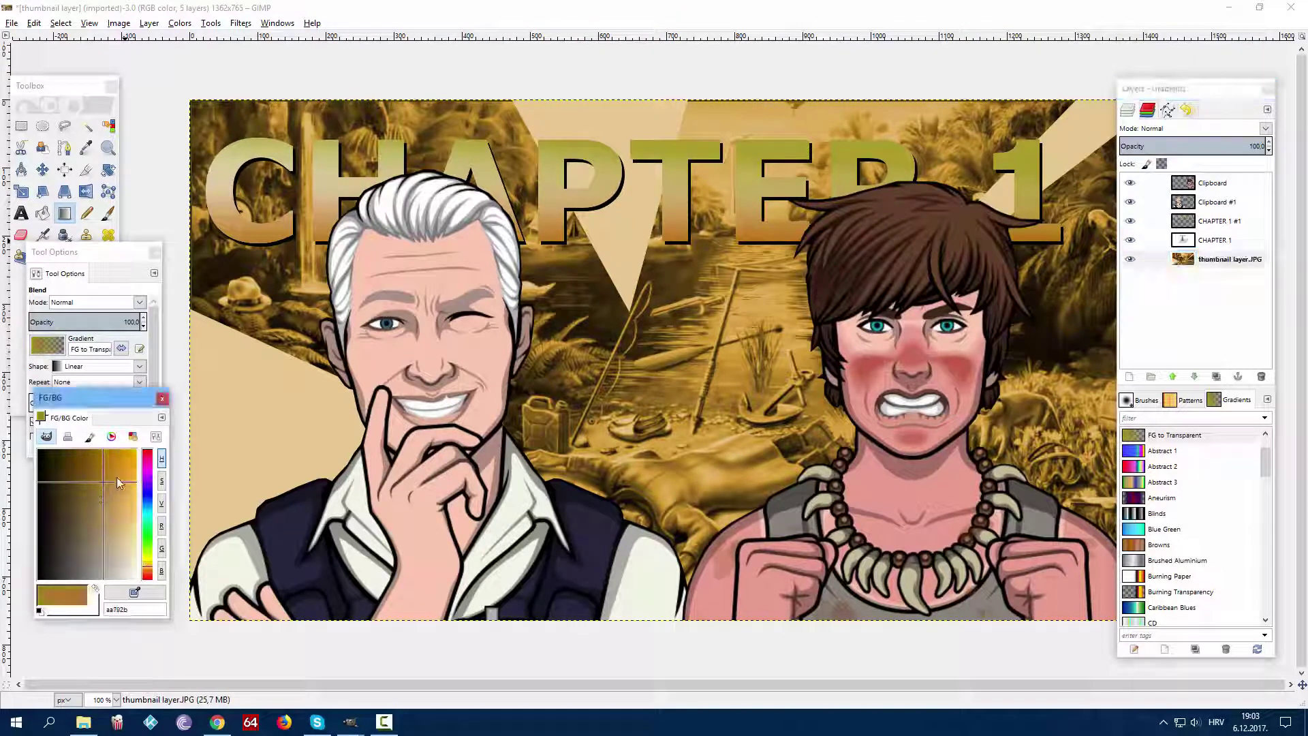
drag(117, 482, 108, 463)
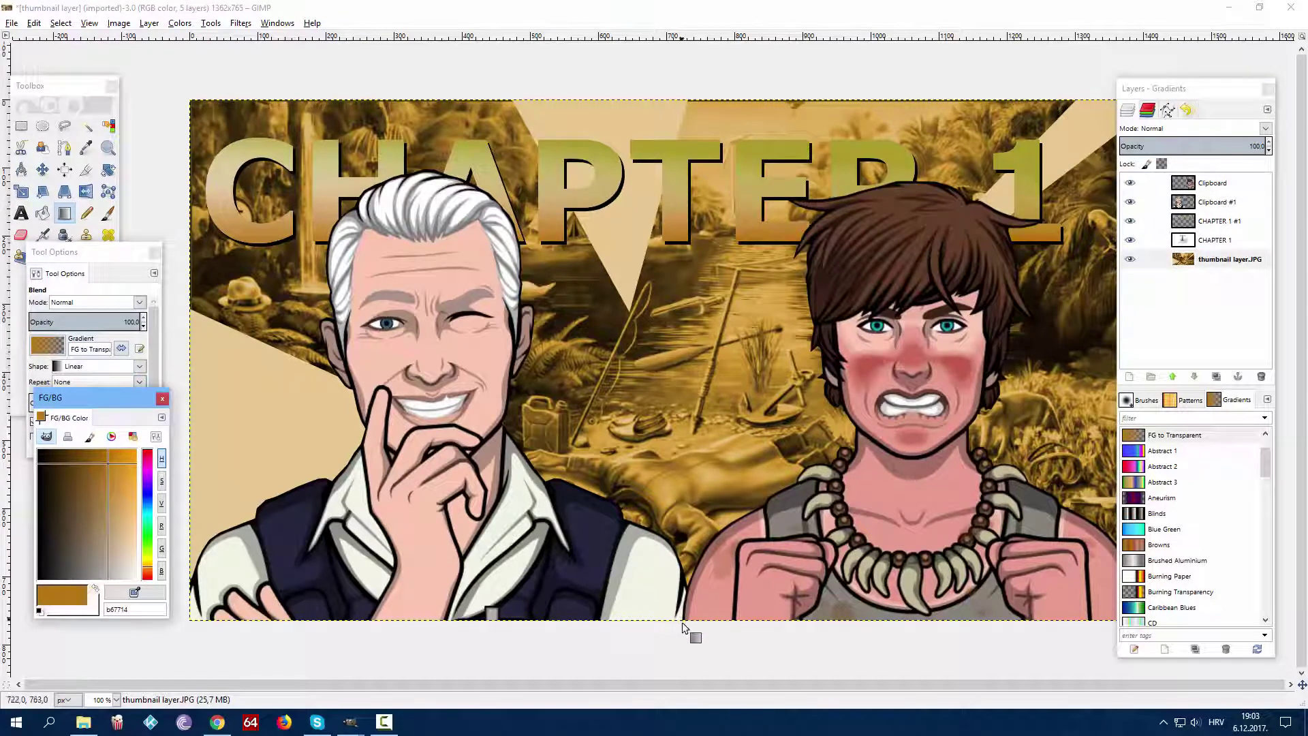
drag(672, 621, 668, 386)
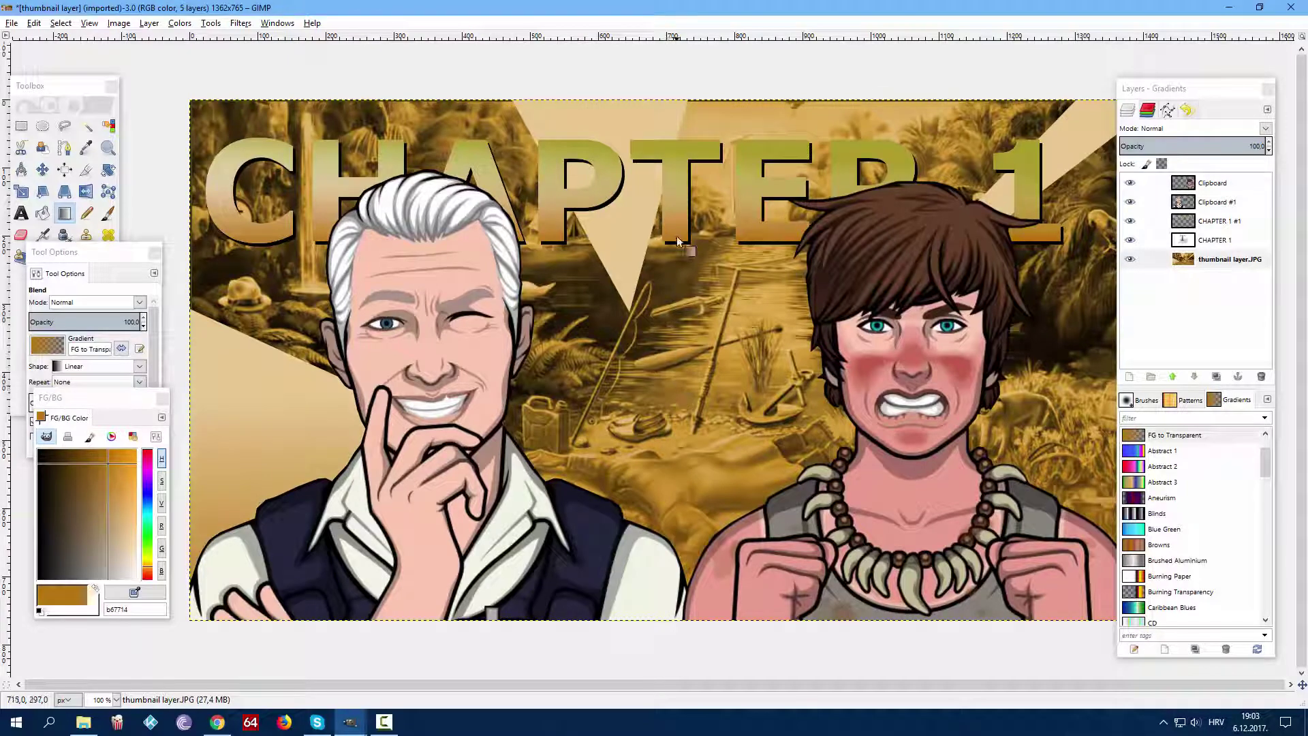
Apply the same orange gradient from the background's upper edge, replacing a longer first attempt with one ending near the title's lower part.
drag(678, 73, 671, 271)
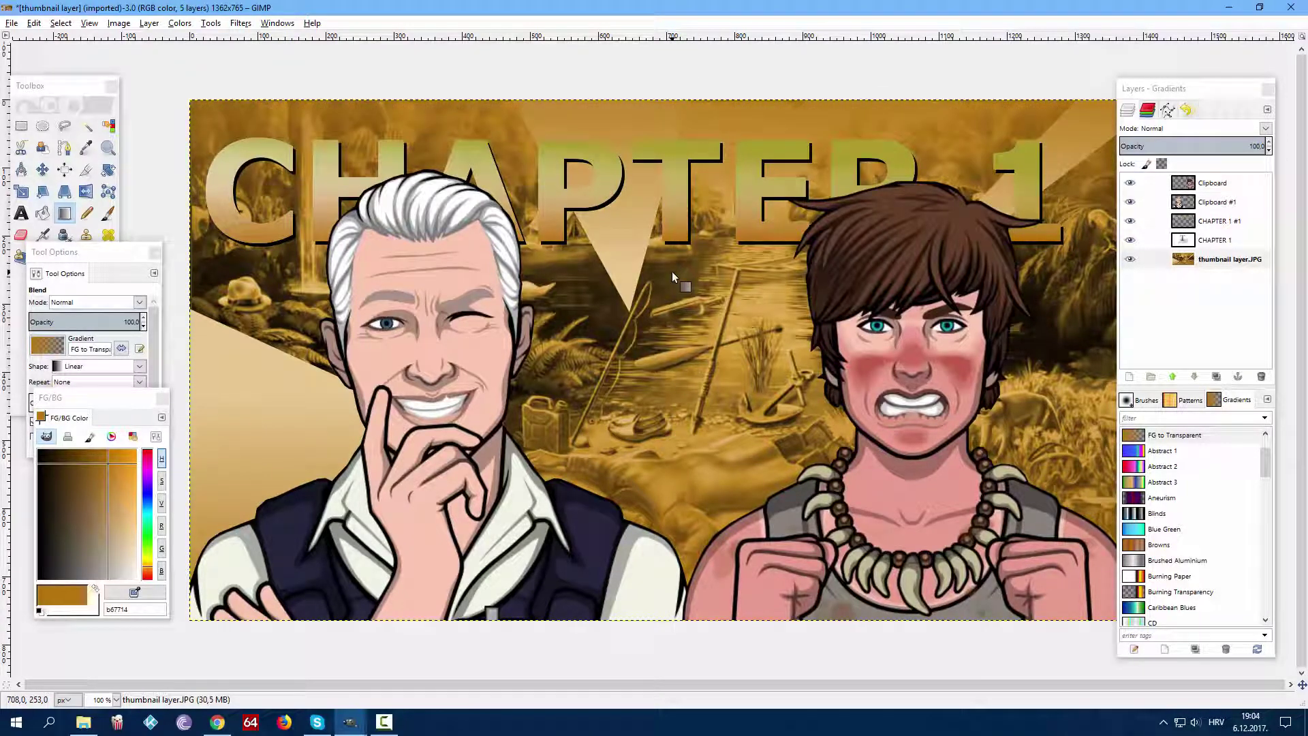
key(ctrl+z)
drag(680, 107, 666, 215)
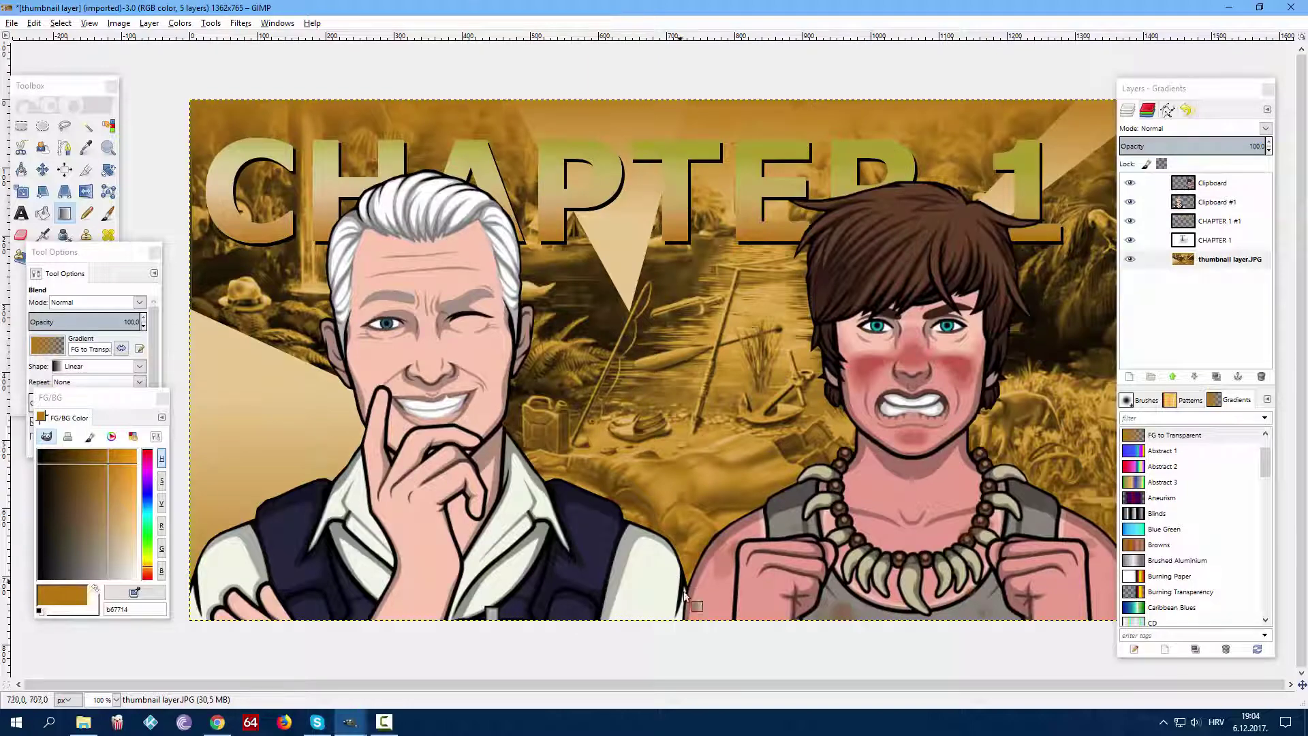
Export the image as THUMBNAIL.JPG in the Criminal Case folder, raising the JPEG quality.
click(10, 24)
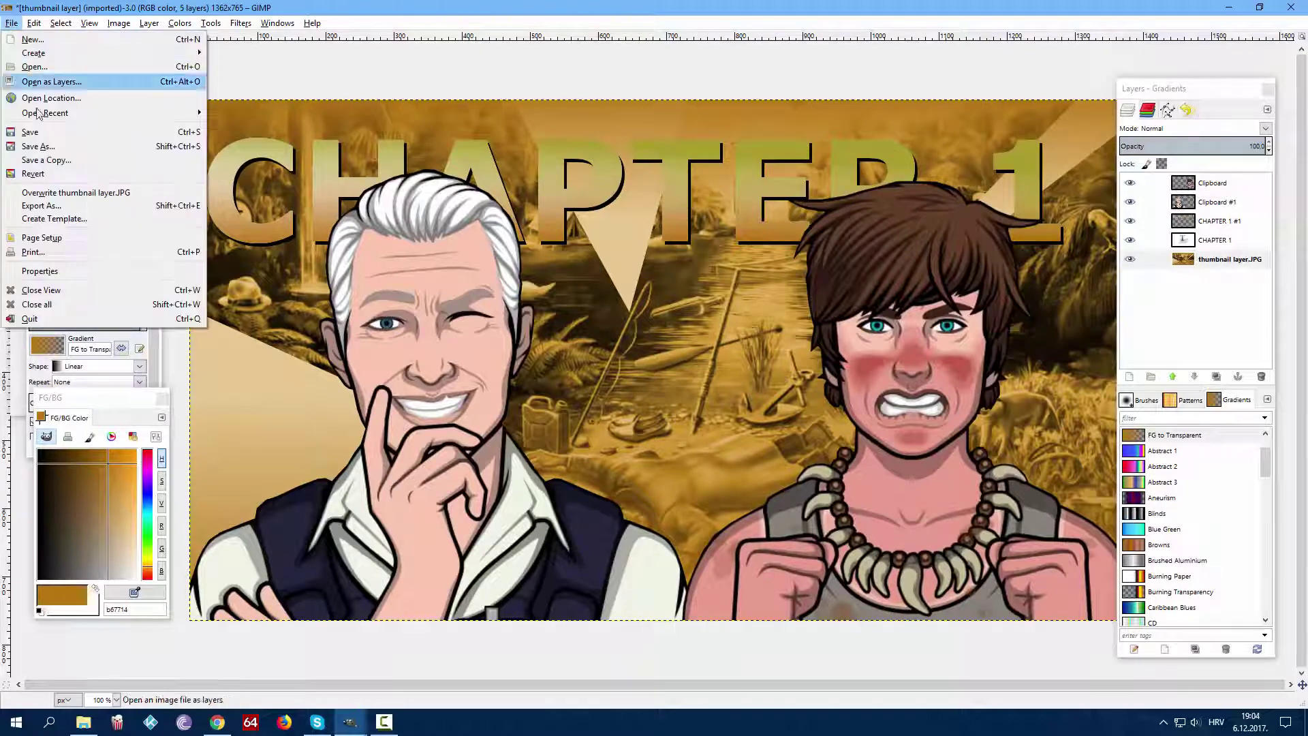
click(56, 206)
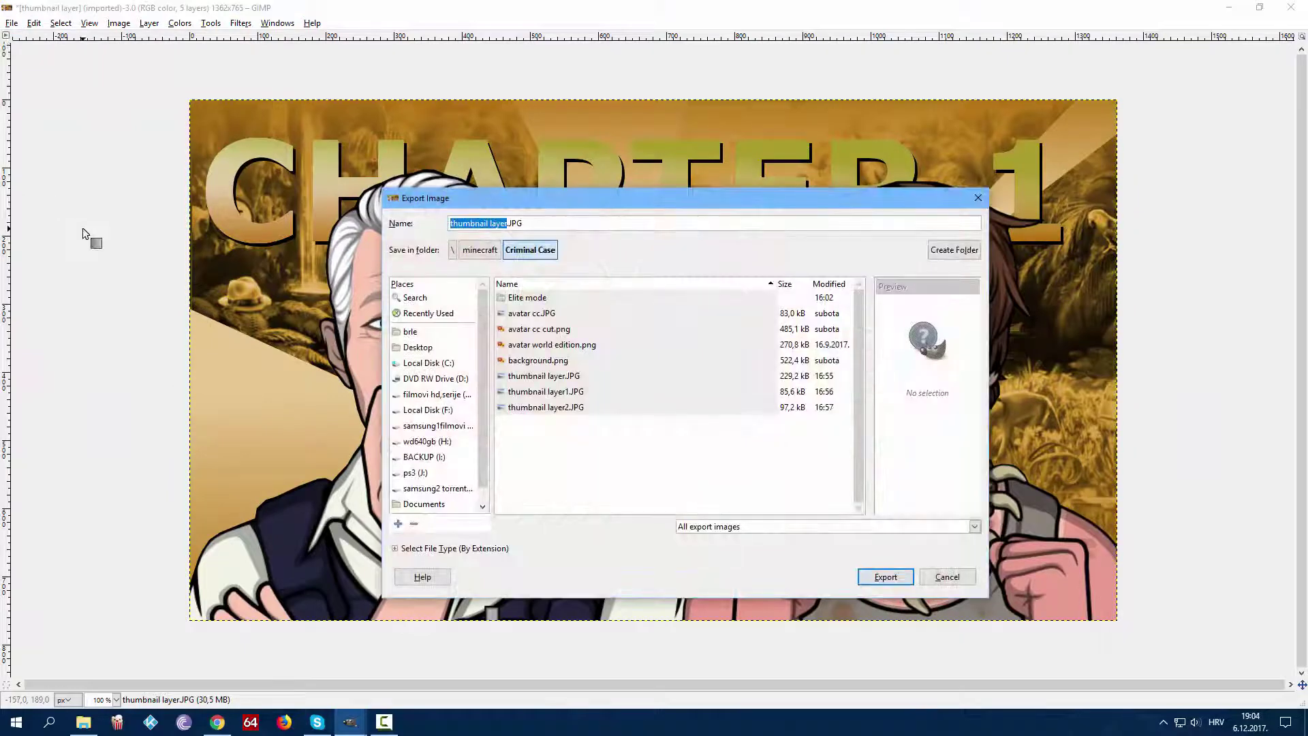
text(THUMBNAIL)
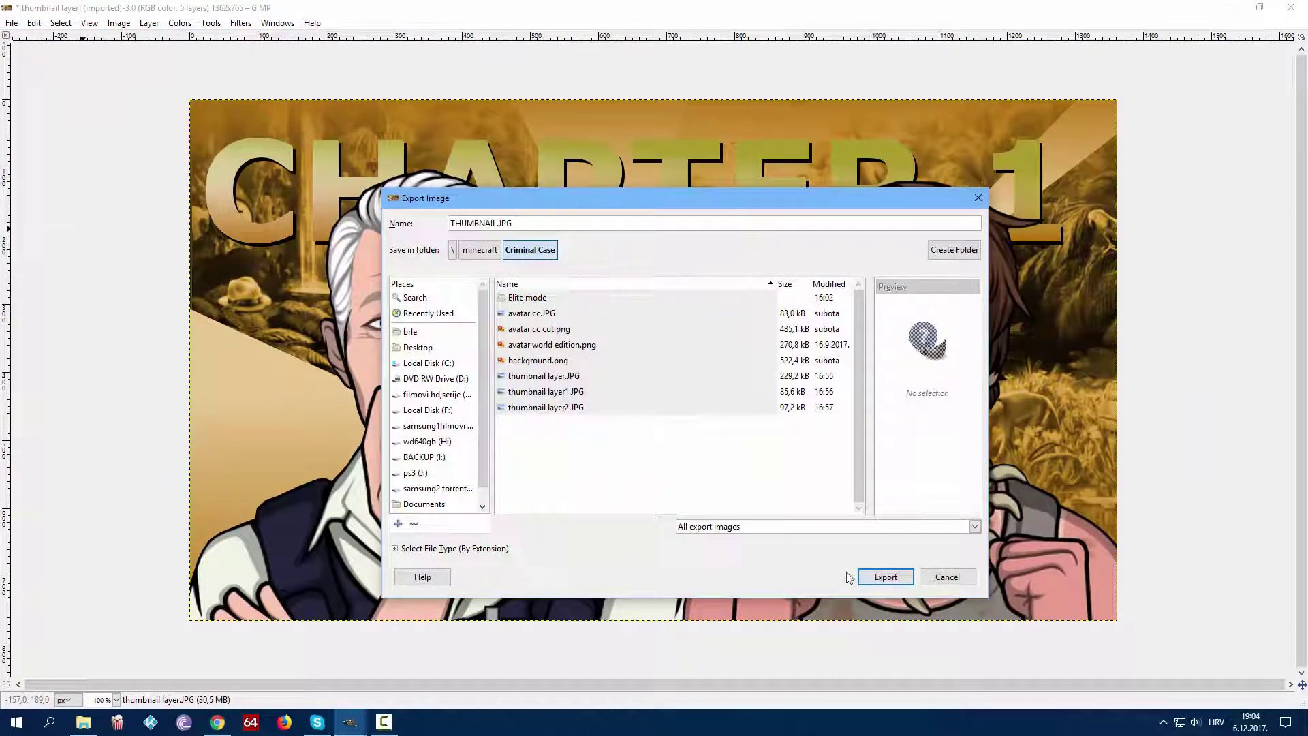
click(880, 577)
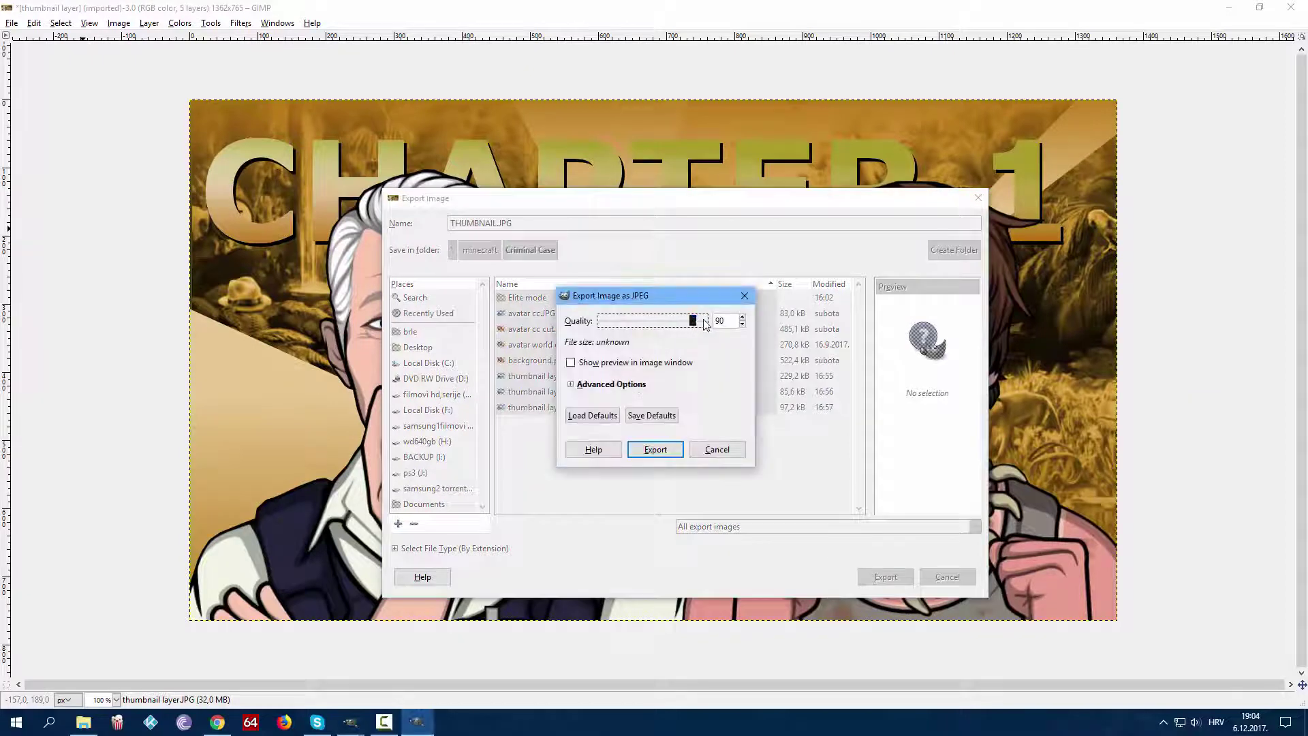
click(705, 323)
click(661, 451)
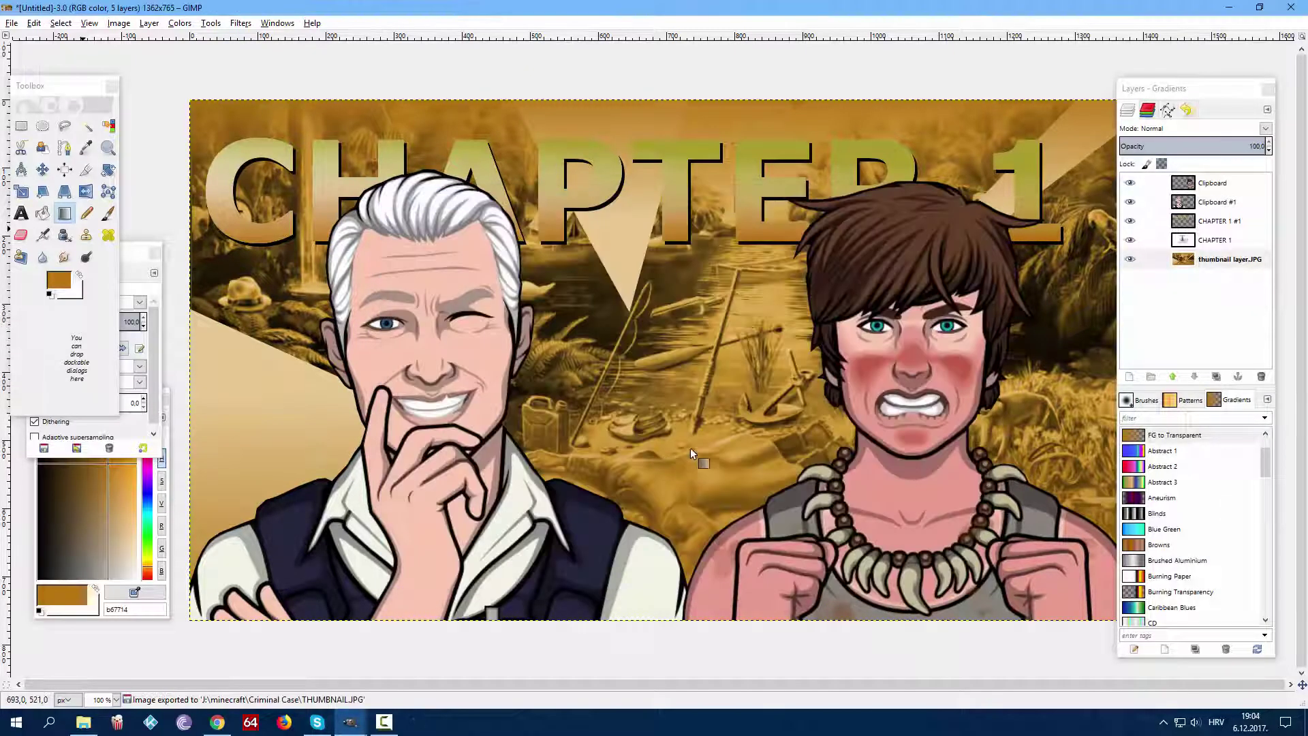
View the exported THUMBNAIL file from the Criminal Case folder in the Photos viewer, and close it.
click(79, 725)
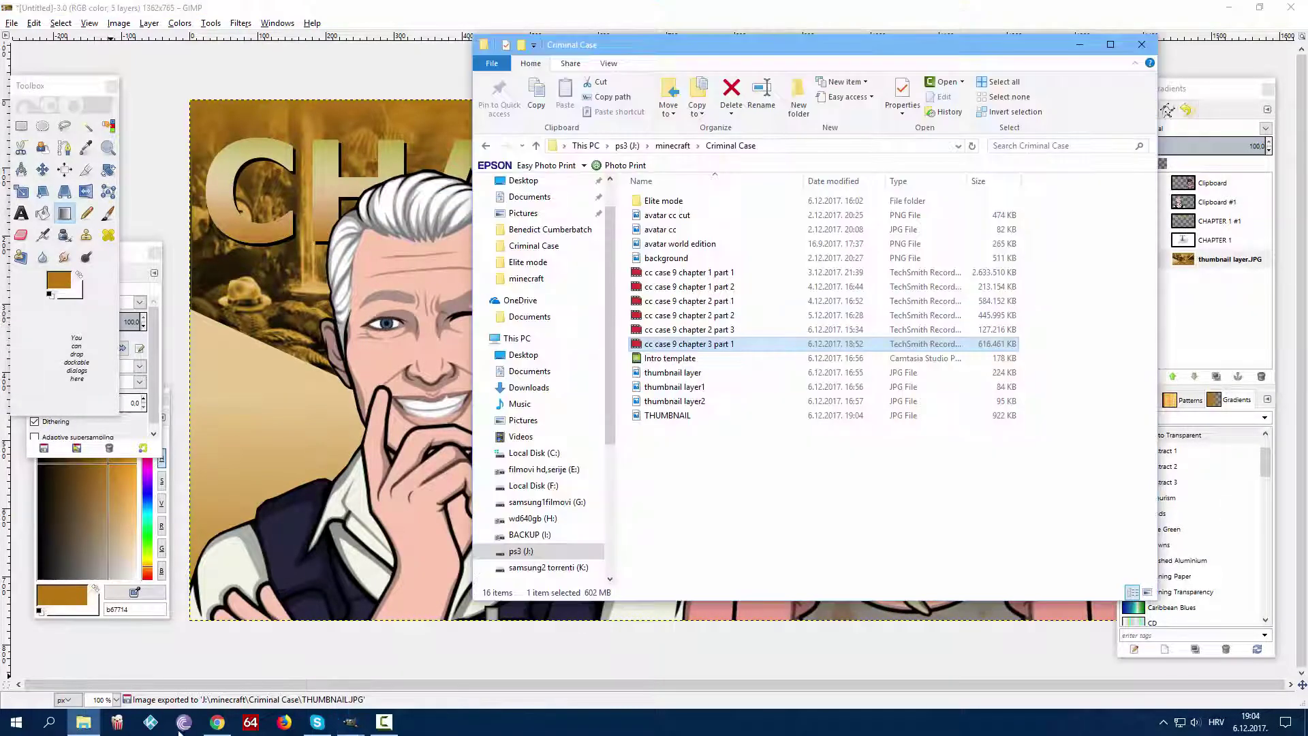
double_click(708, 416)
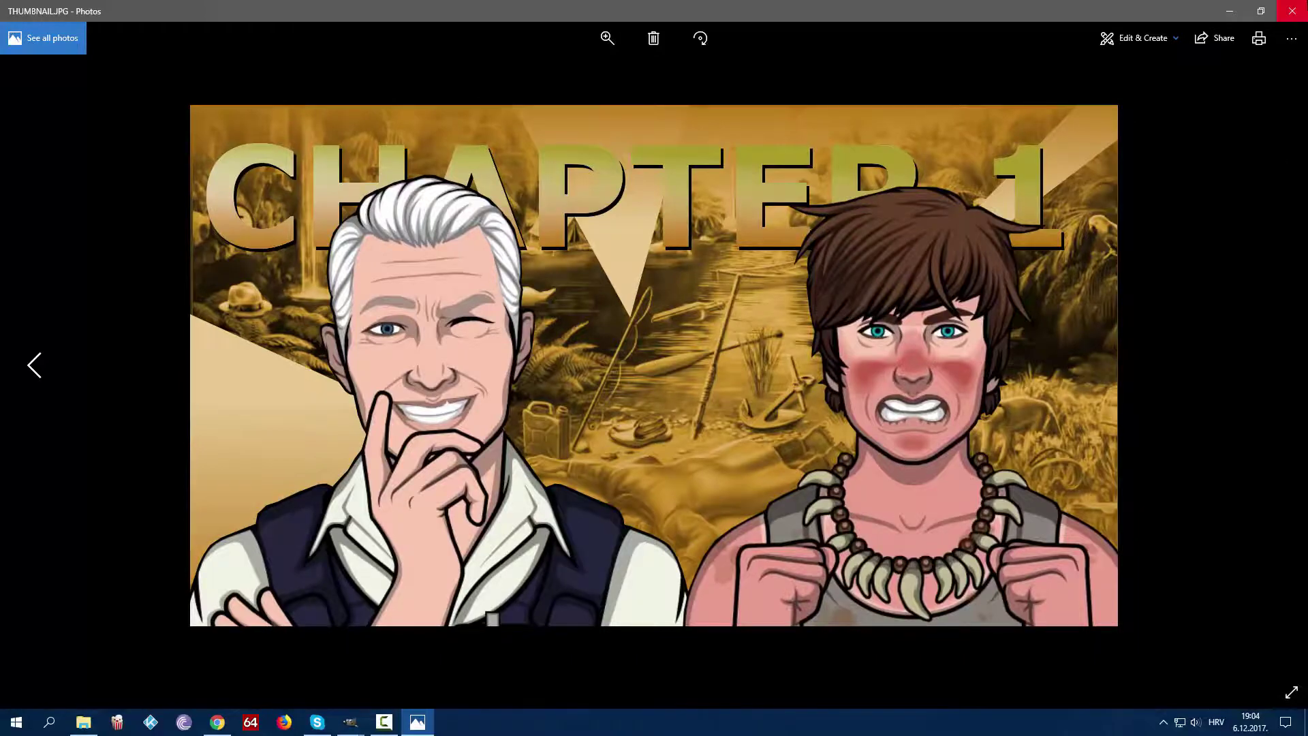
click(1292, 11)
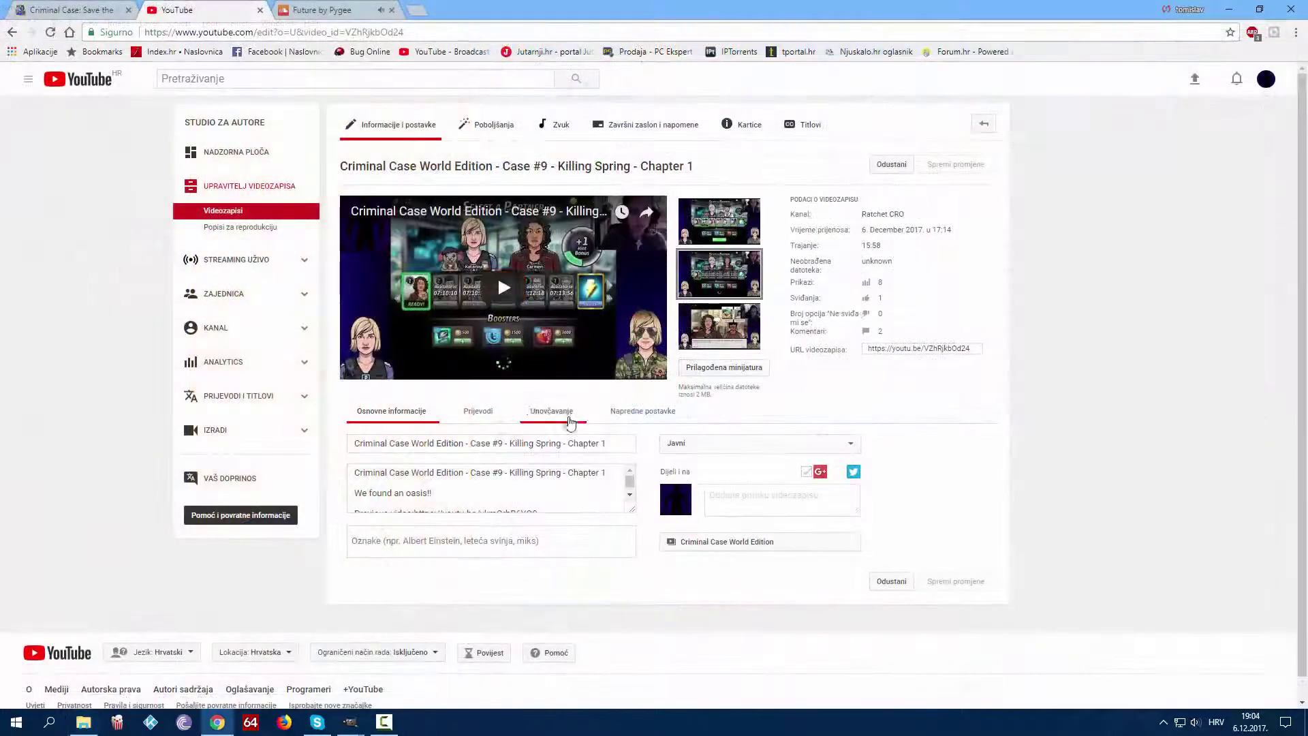
In YouTube's video editor, upload THUMBNAIL as the custom thumbnail of the Killing Spring - Chapter 1 video and save the changes.
click(739, 372)
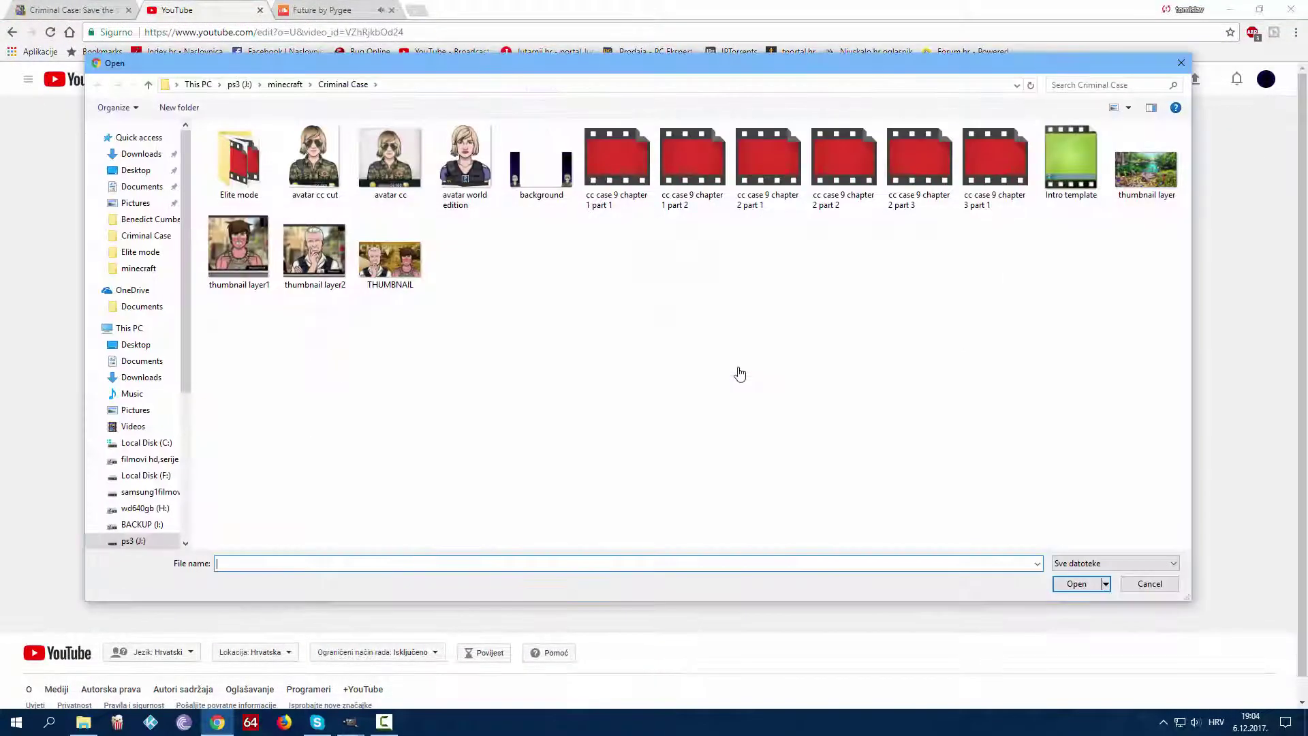
click(409, 265)
click(1078, 584)
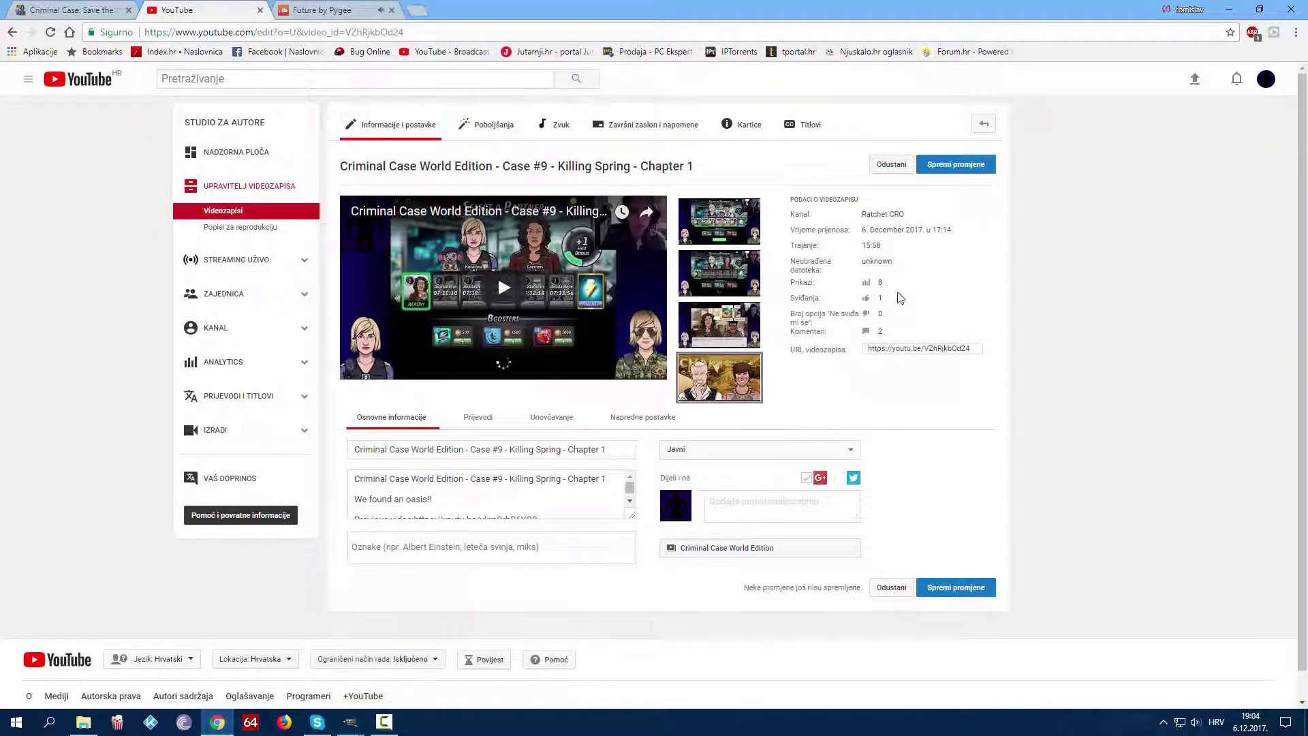
click(968, 167)
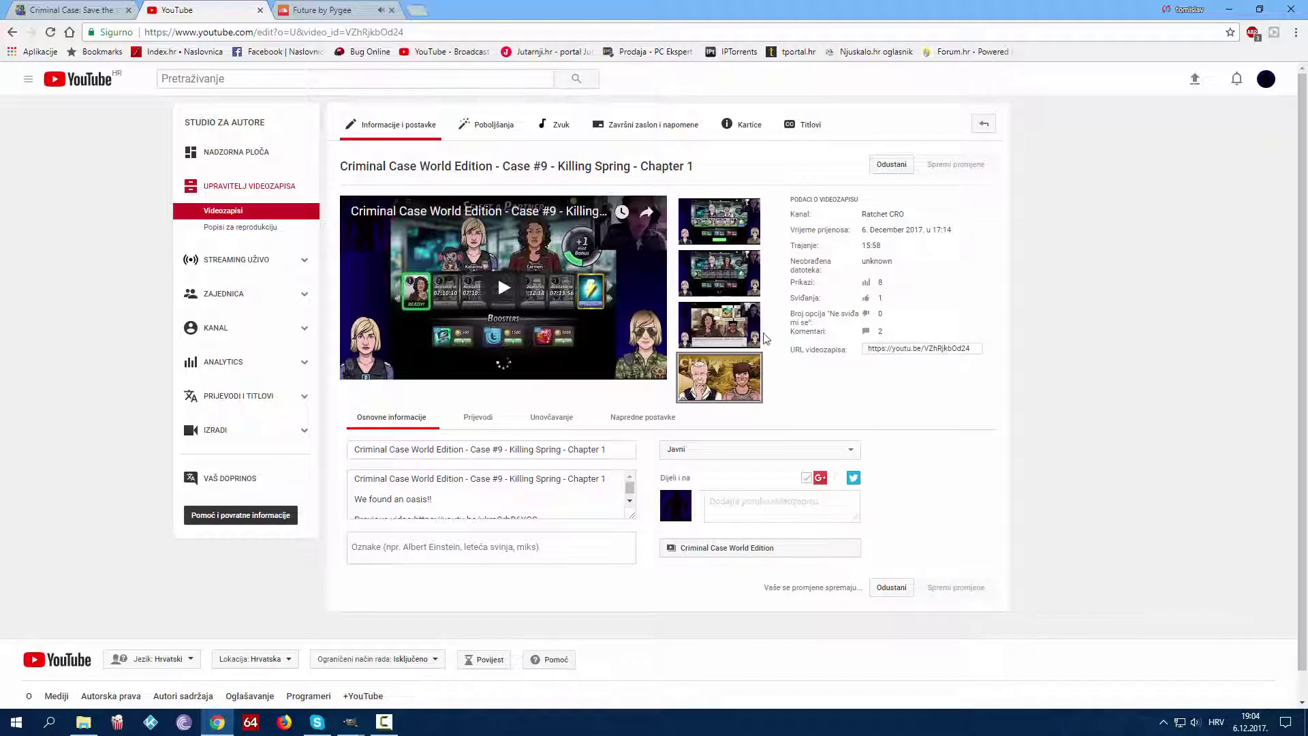